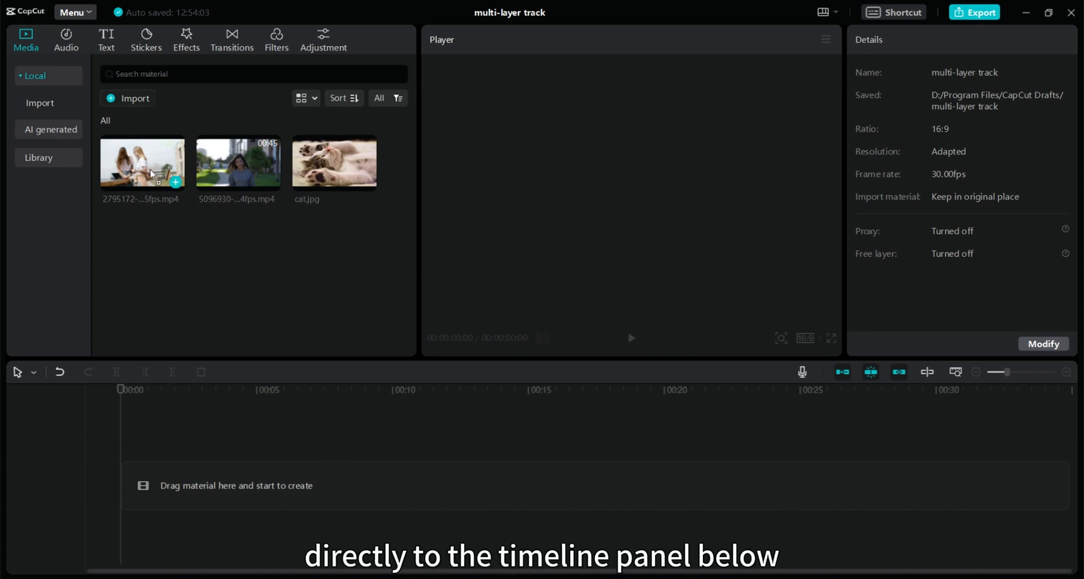
# - Build the main track with cat.jpg at the start, followed by three copies of the 2795172 video
pyautogui.moveTo(151, 161); pyautogui.dragTo(123, 487)
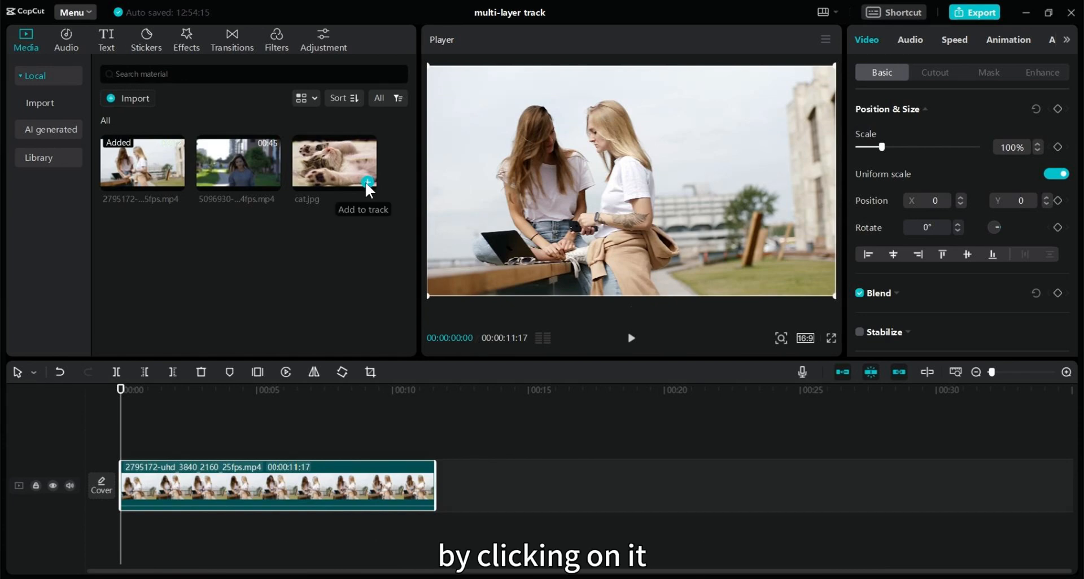
pyautogui.click(367, 182)
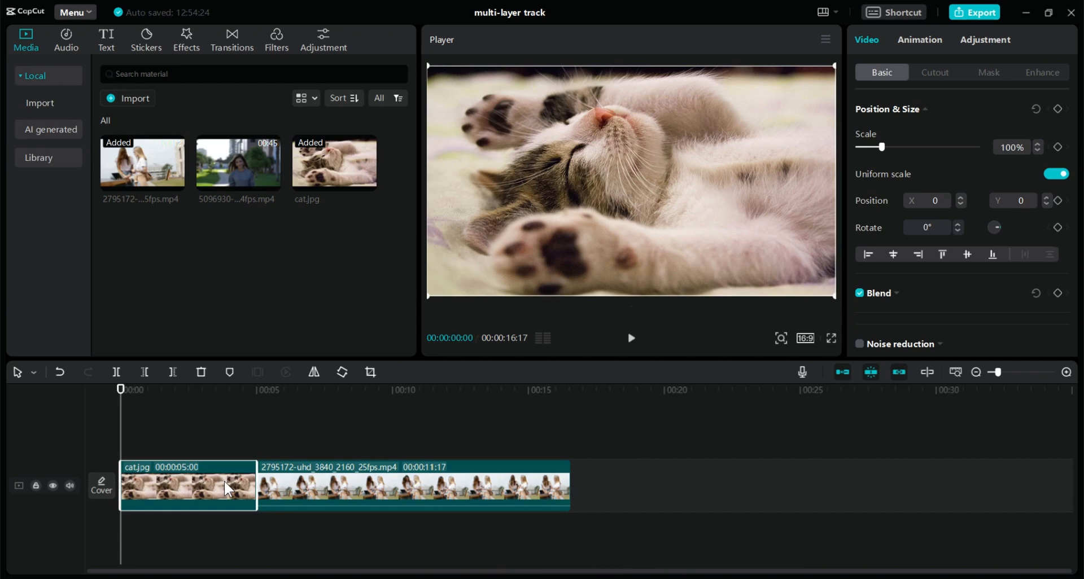
pyautogui.moveTo(139, 155); pyautogui.dragTo(572, 489)
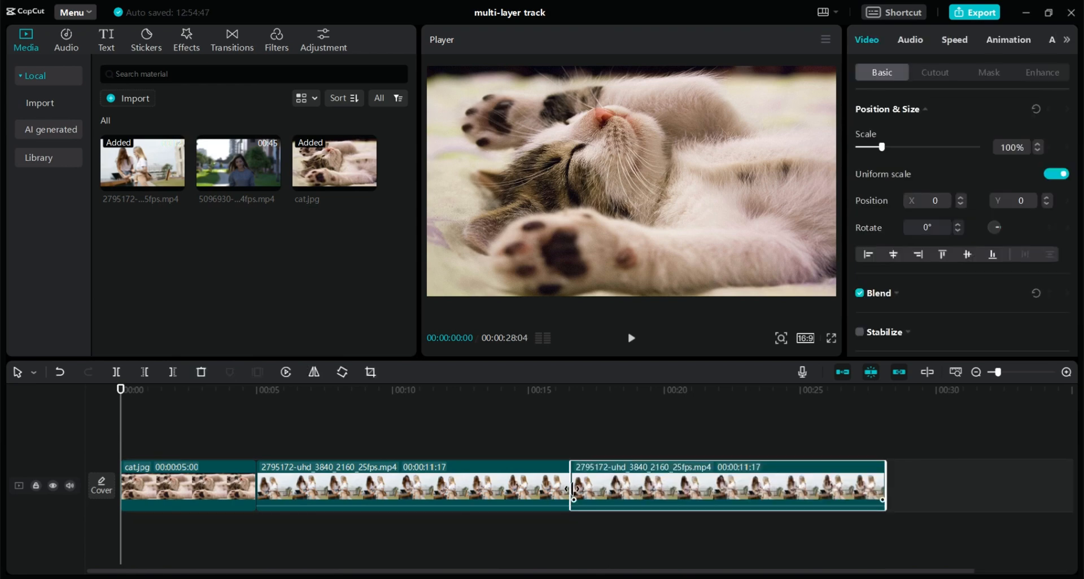
pyautogui.moveTo(143, 164); pyautogui.dragTo(289, 486)
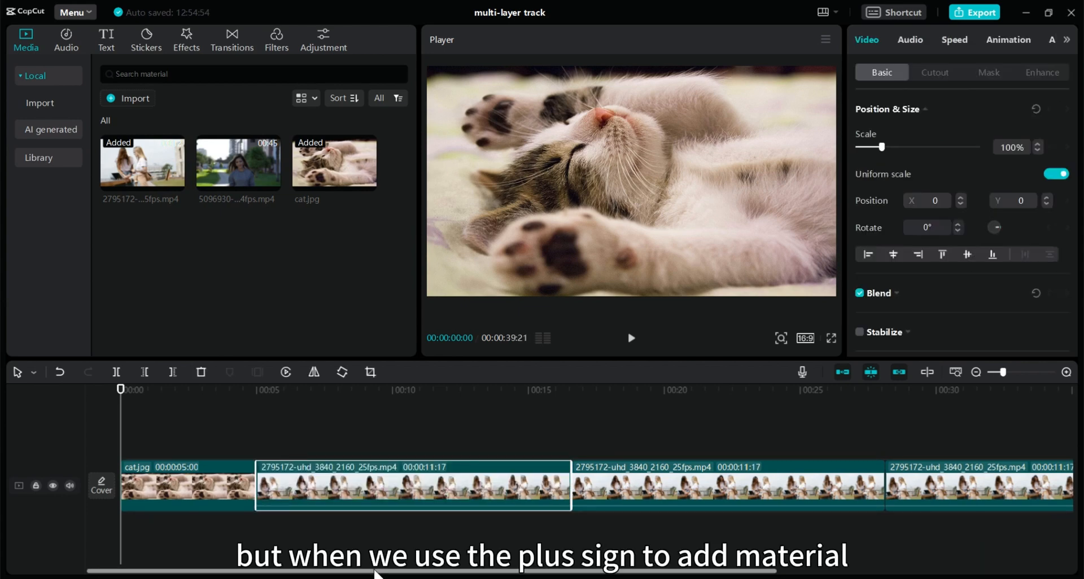
# - Insert three more copies of cat.jpg at the playhead at the start of the main track
pyautogui.moveTo(368, 181)
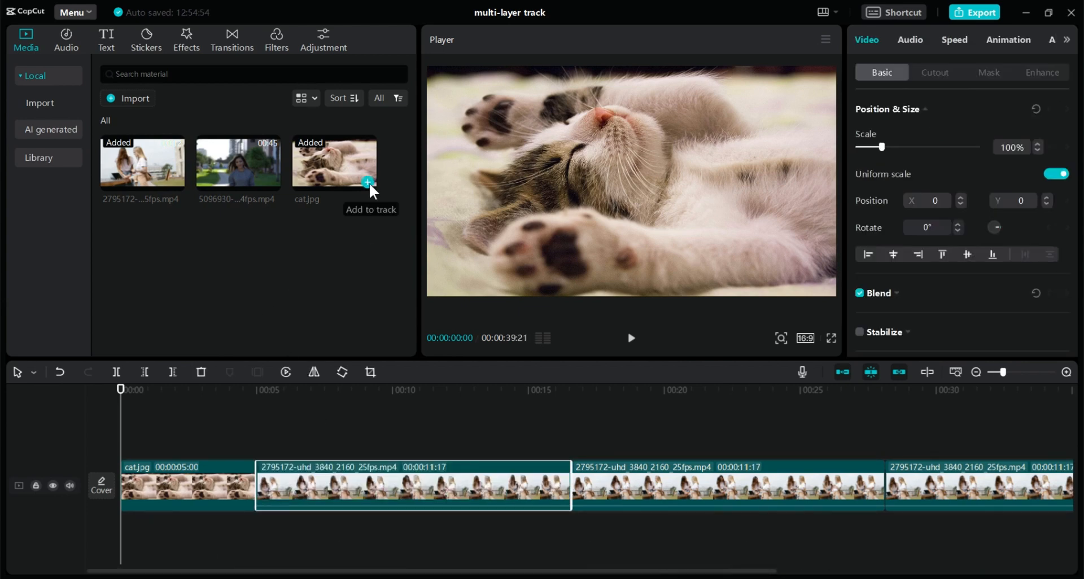
pyautogui.click(368, 181)
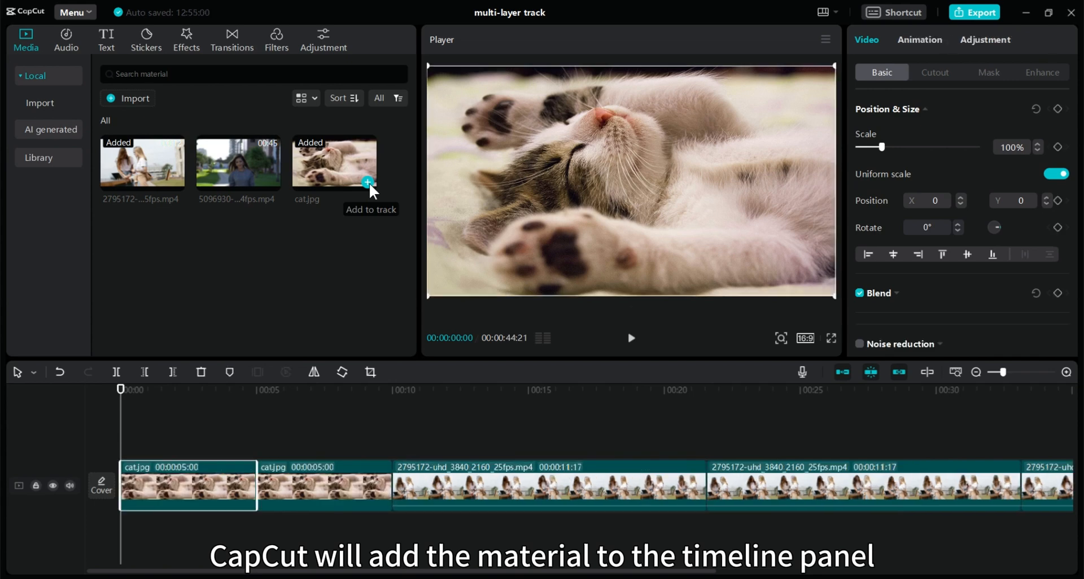
pyautogui.click(368, 182)
pyautogui.click(368, 181)
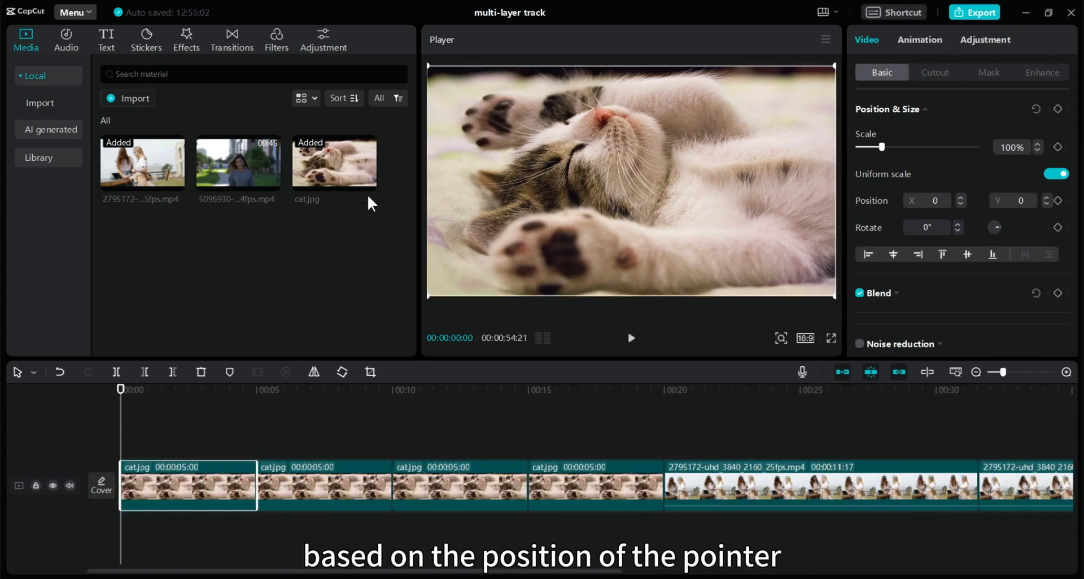
# - Place the playhead at 00:00:45:03, in the first half of the last video clip, and add cat.jpg to the track there
pyautogui.moveTo(356, 571); pyautogui.dragTo(728, 571)
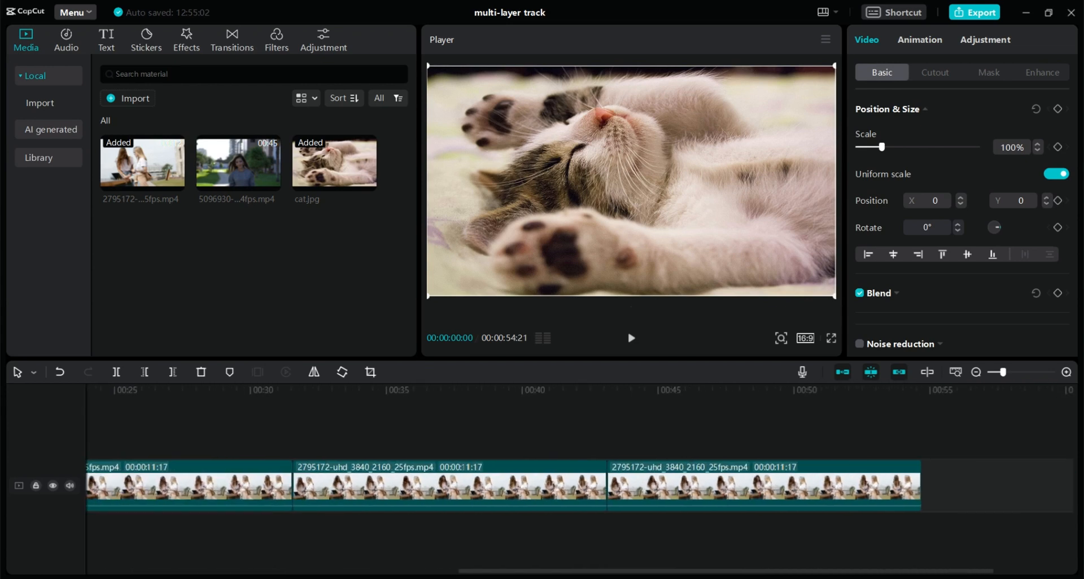
pyautogui.click(580, 425)
pyautogui.moveTo(580, 425); pyautogui.dragTo(881, 429)
pyautogui.moveTo(813, 571); pyautogui.dragTo(829, 570)
pyautogui.click(631, 413)
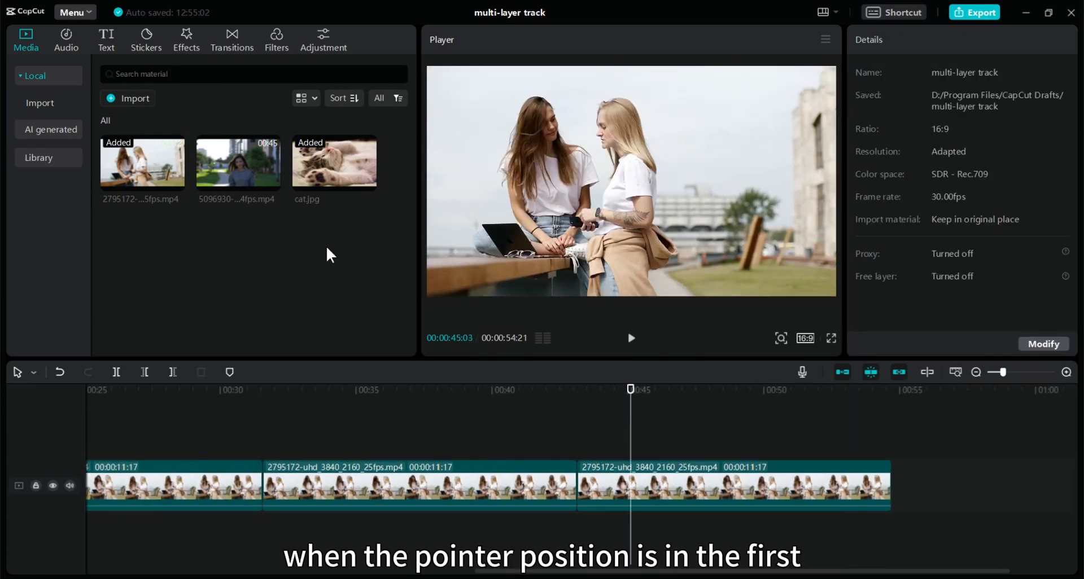
pyautogui.click(356, 165)
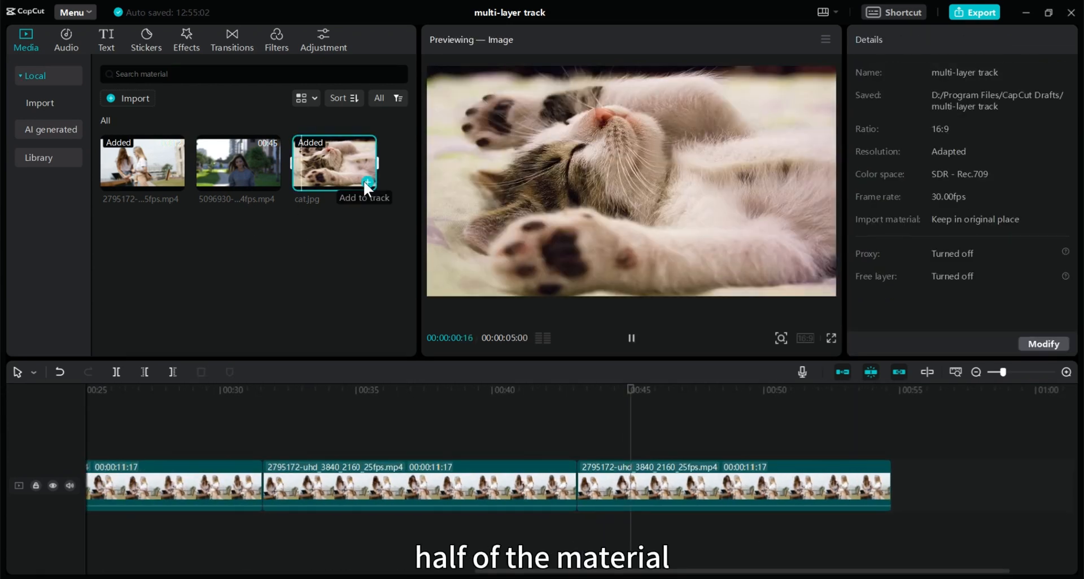
pyautogui.click(366, 182)
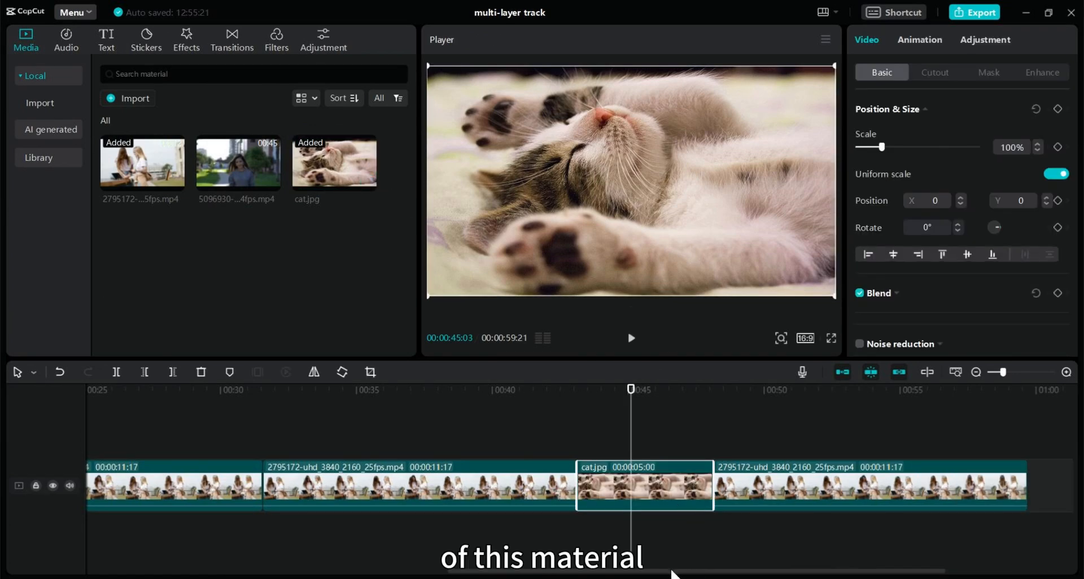
# - Place the playhead at 00:00:58:09, in the second half of the last video clip, and add cat.jpg to the track
pyautogui.moveTo(727, 571); pyautogui.dragTo(817, 571)
pyautogui.click(815, 438)
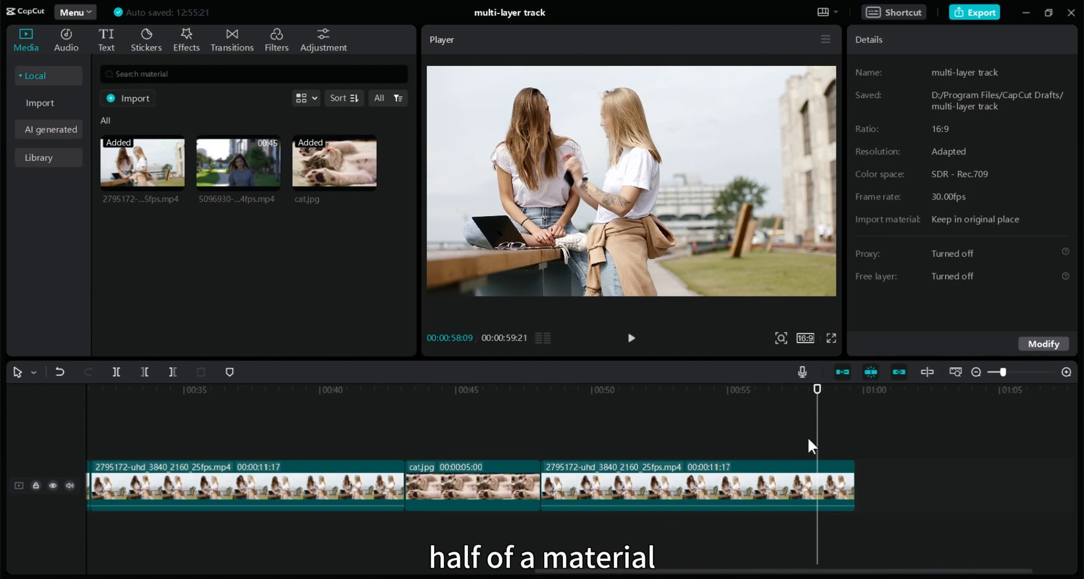
pyautogui.click(368, 183)
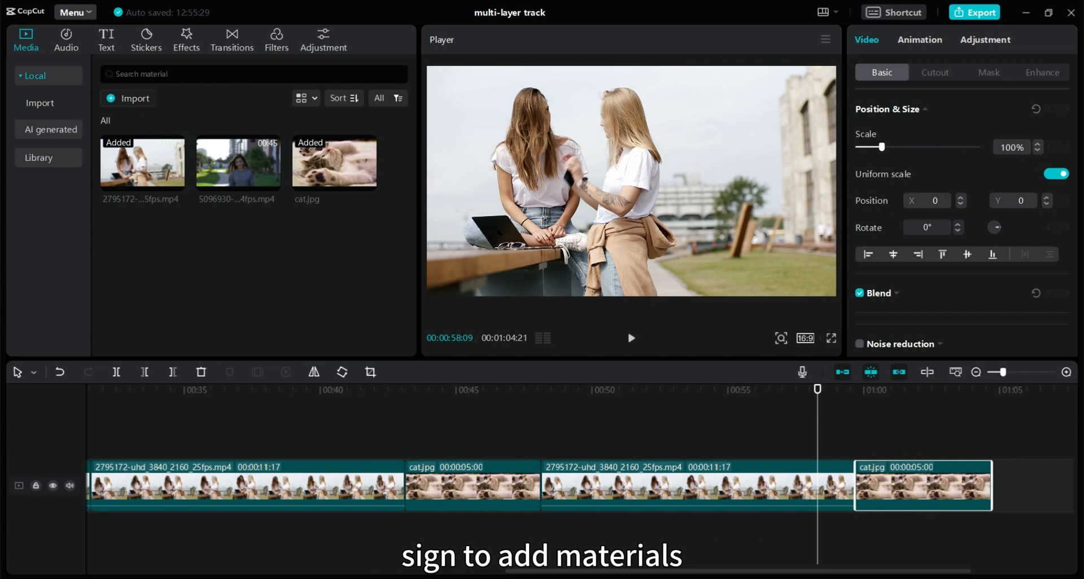
# - Stack two copies of the 2795172 video on separate new tracks above the main track, starting at about 00:45
pyautogui.moveTo(870, 571); pyautogui.dragTo(842, 572)
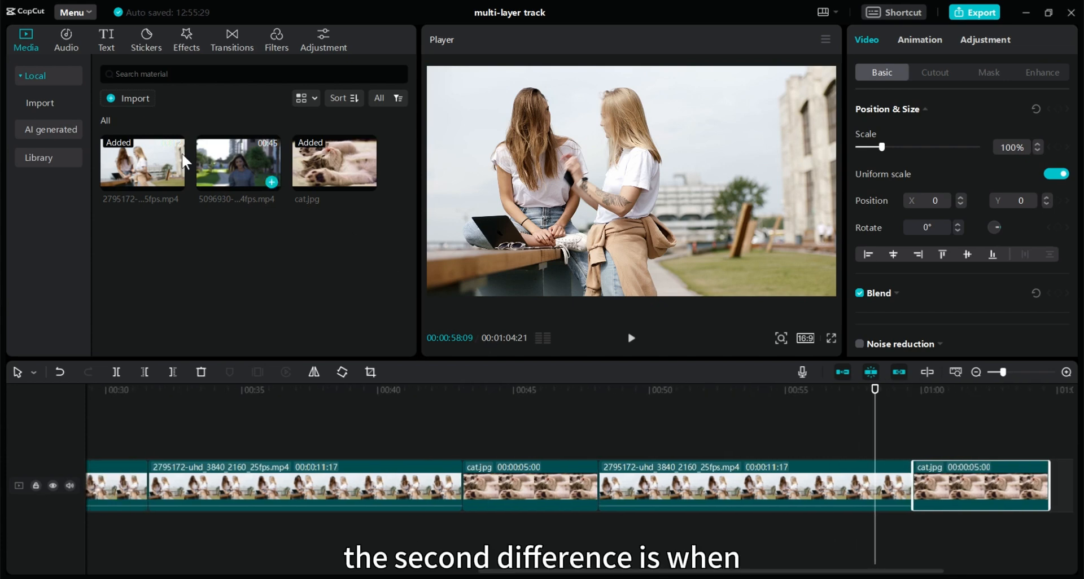
pyautogui.moveTo(157, 168); pyautogui.dragTo(506, 434)
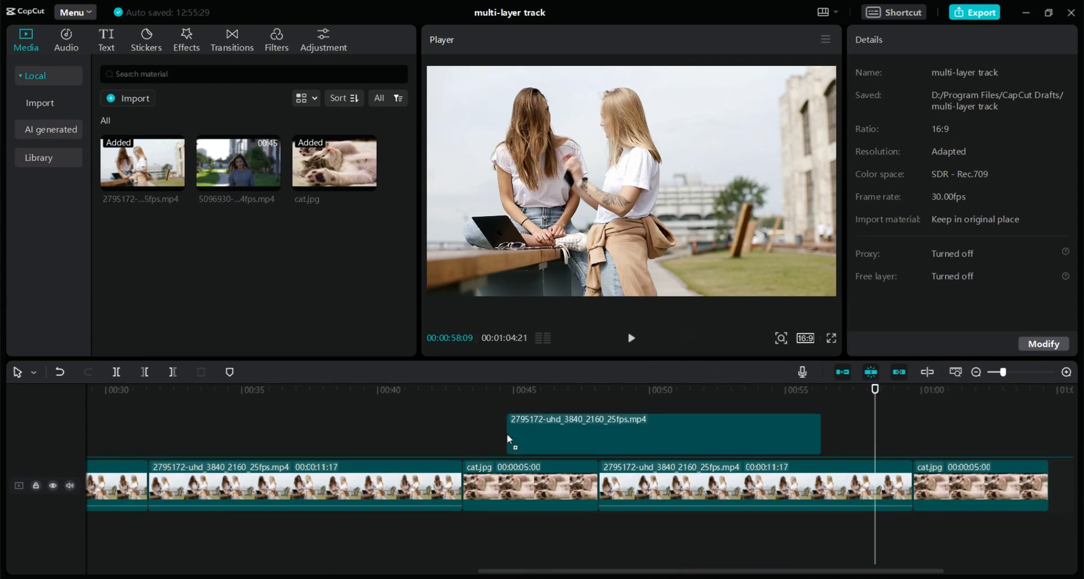
pyautogui.moveTo(506, 434); pyautogui.dragTo(507, 433)
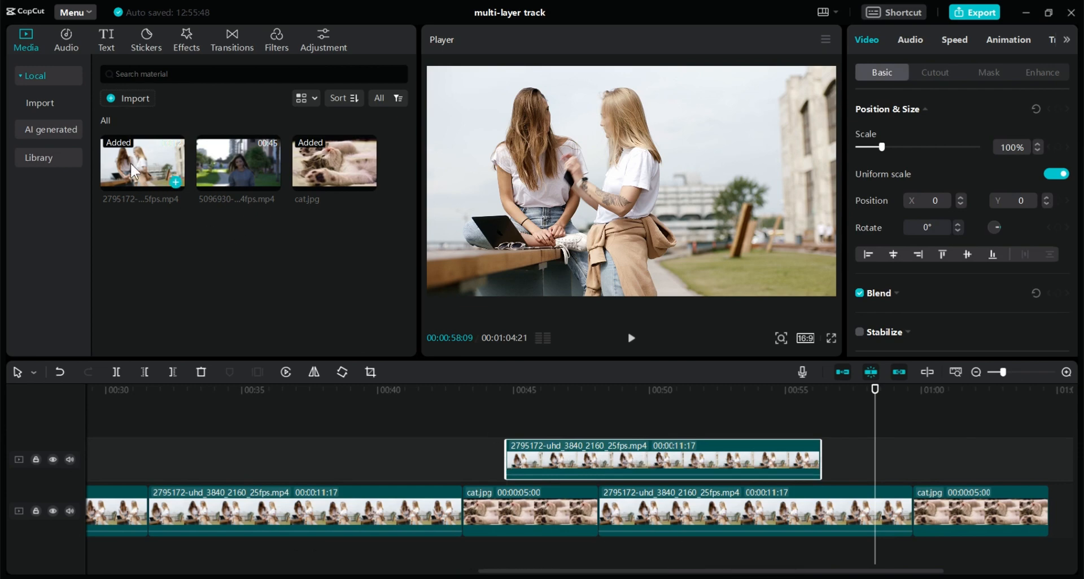
pyautogui.moveTo(130, 161); pyautogui.dragTo(522, 414)
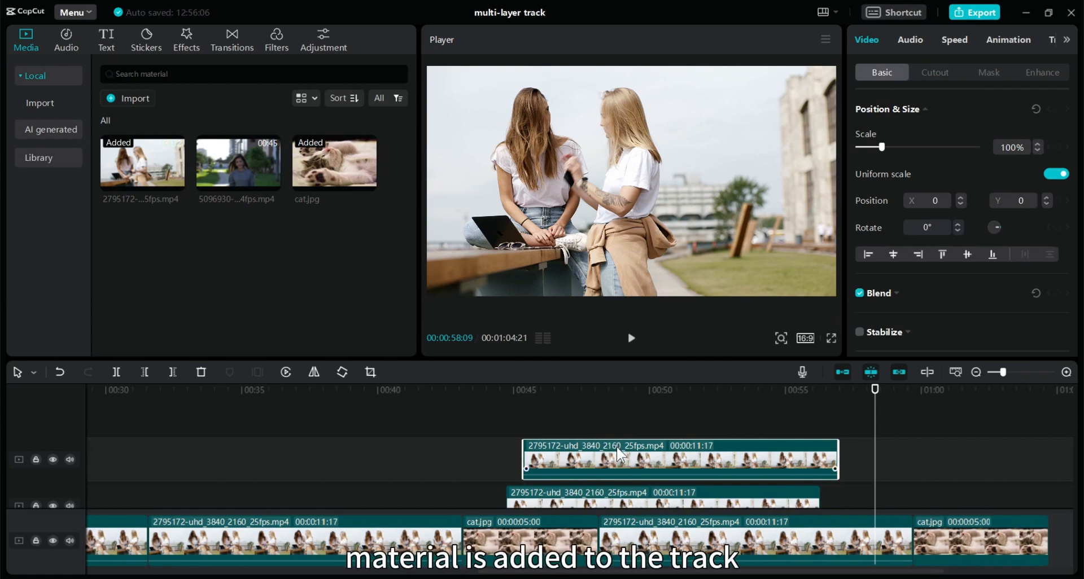
pyautogui.scroll(-2, 621, 456)
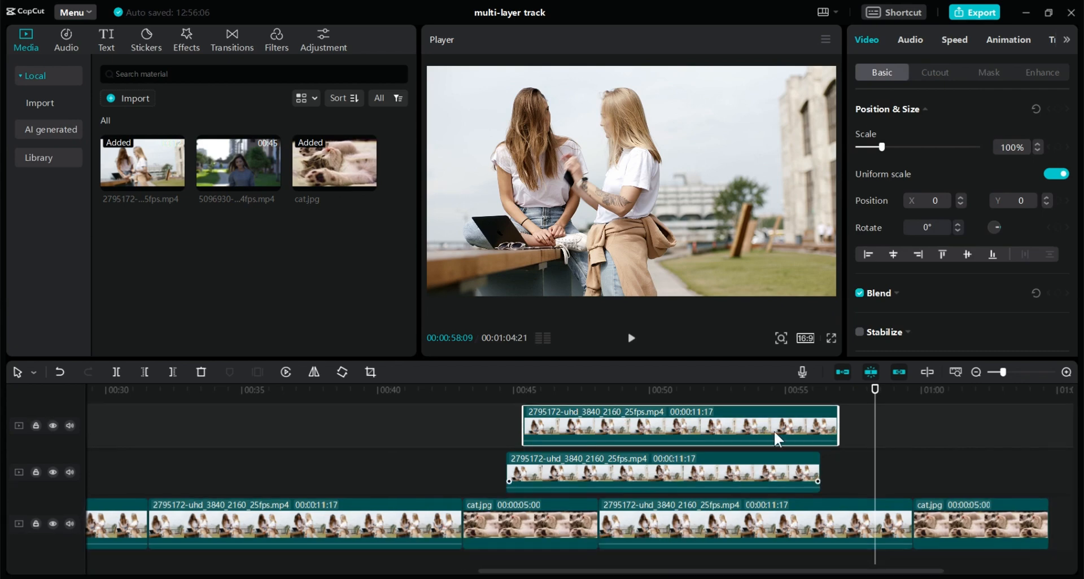
# - Add another cat.jpg to the main track based on the playhead position, directly after the last video clip
pyautogui.click(367, 183)
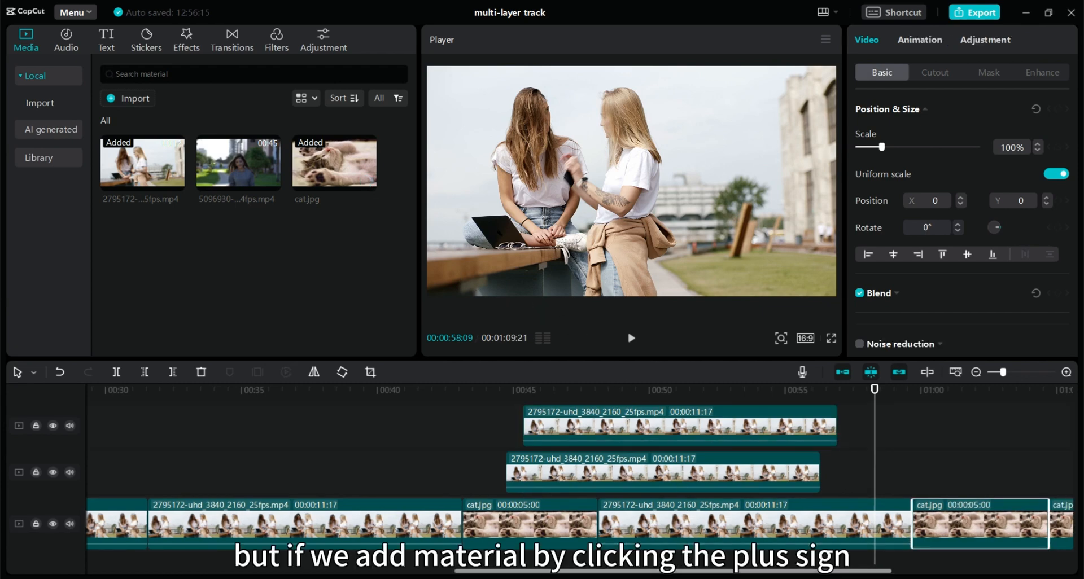
pyautogui.hscroll(5, 684, 559)
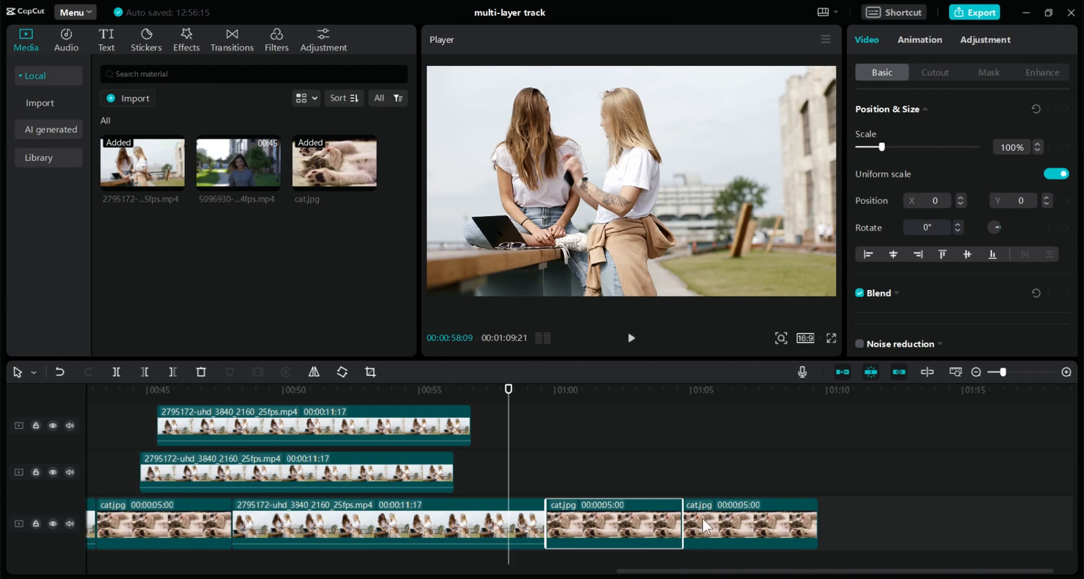
# - Delete the video clip on the uppermost track
pyautogui.click(425, 429)
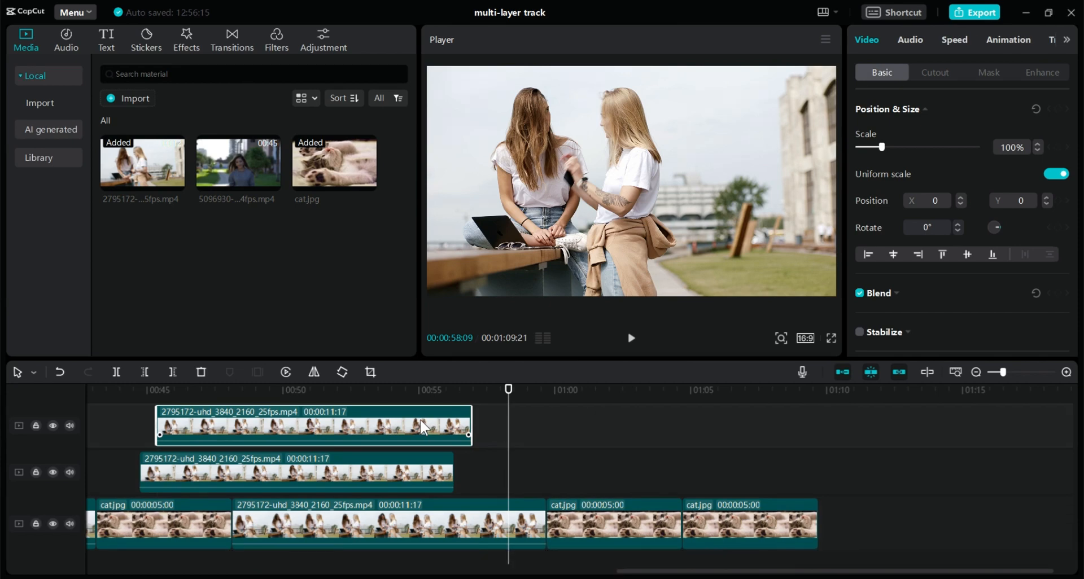
pyautogui.rightClick(421, 421)
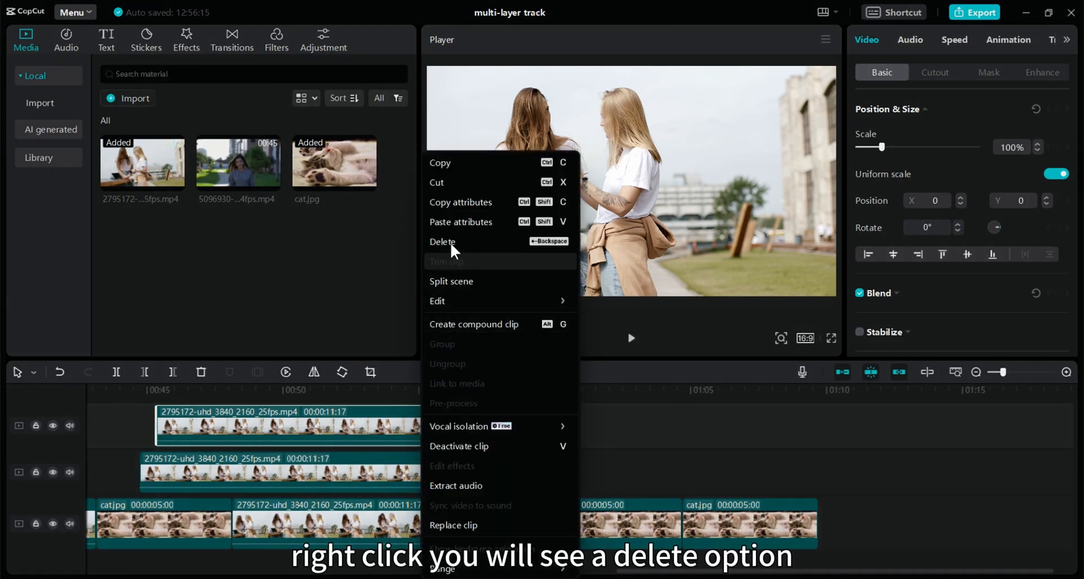
pyautogui.click(465, 241)
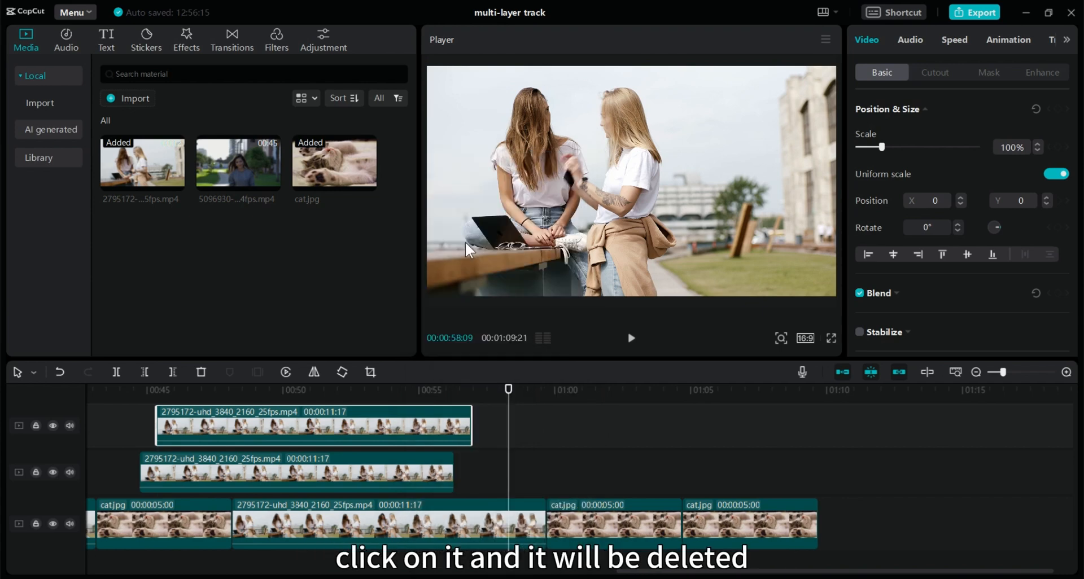
# - Delete the remaining video clip from the track above the main track
pyautogui.click(423, 454)
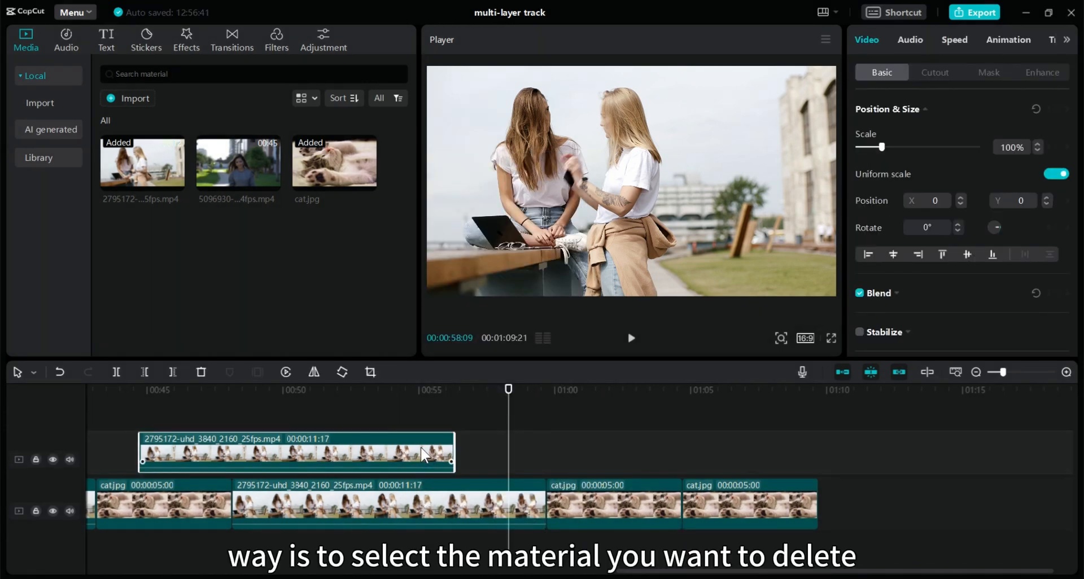
pyautogui.rightClick(423, 454)
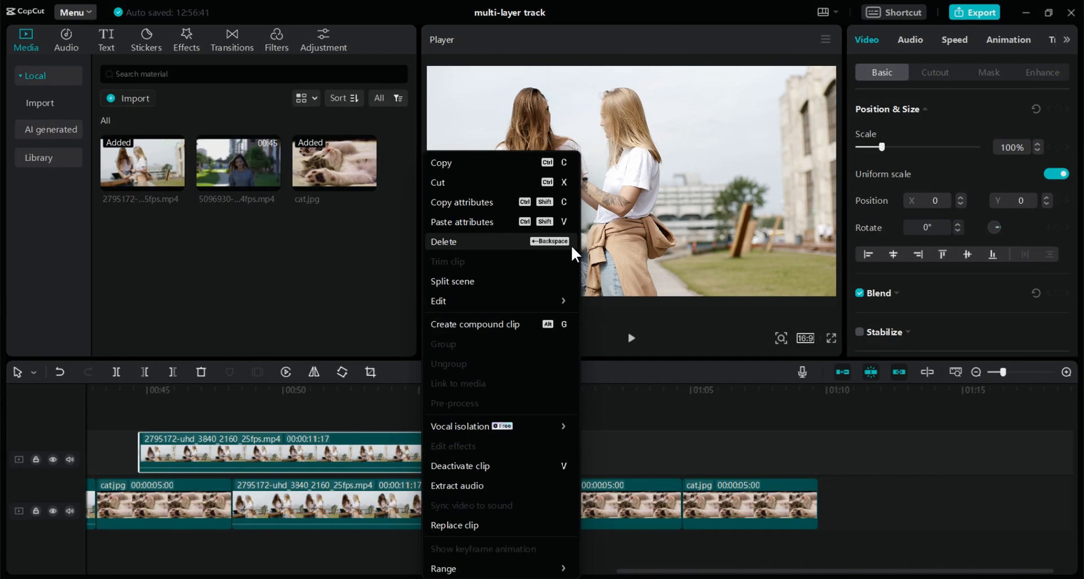
pyautogui.click(393, 455)
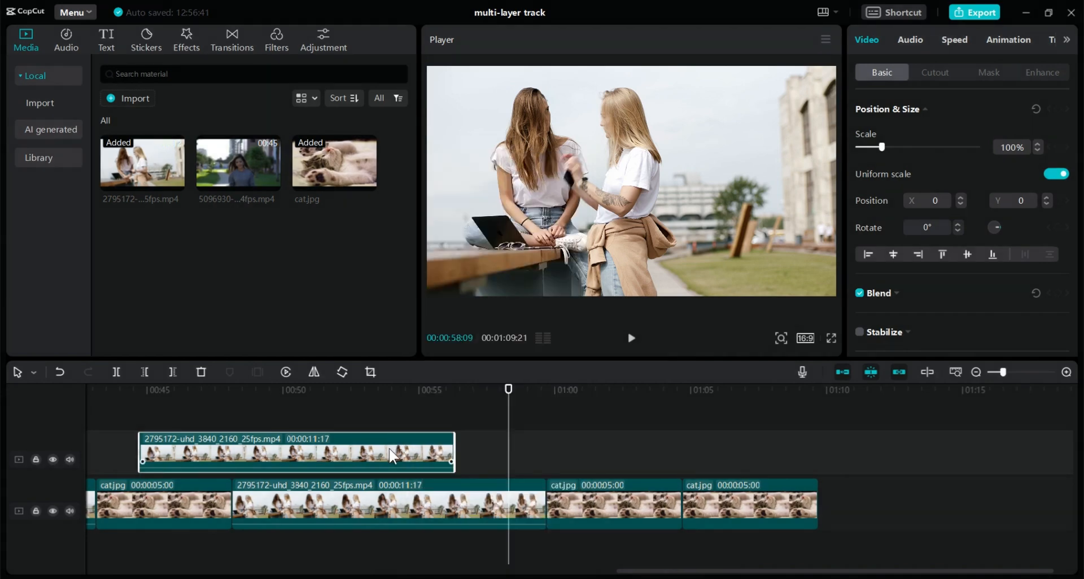
pyautogui.press('BackSpace')
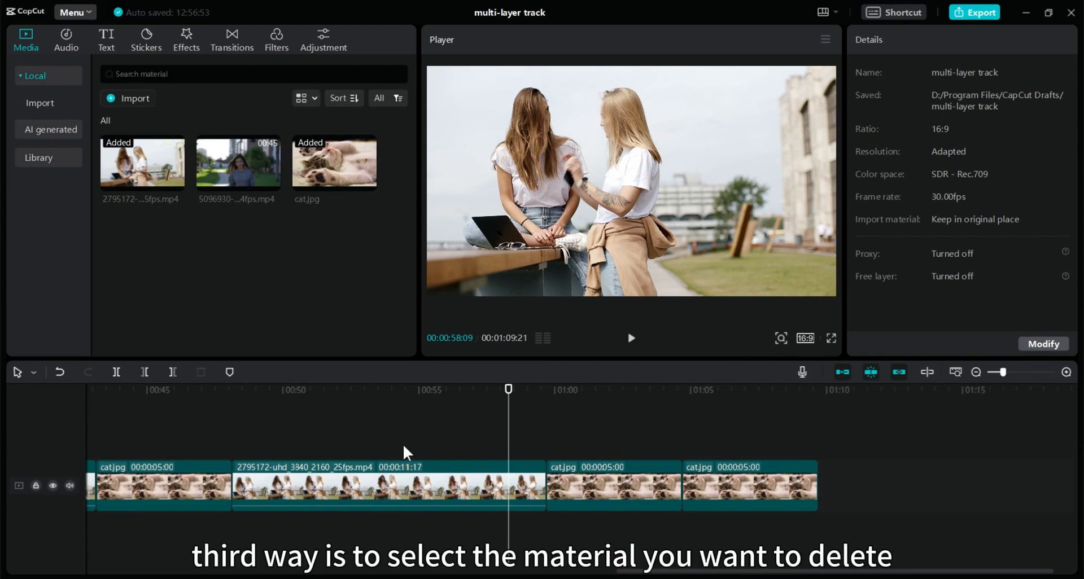
# - Delete the two cat.jpg clips at the end of the main track, one after the other
pyautogui.click(772, 492)
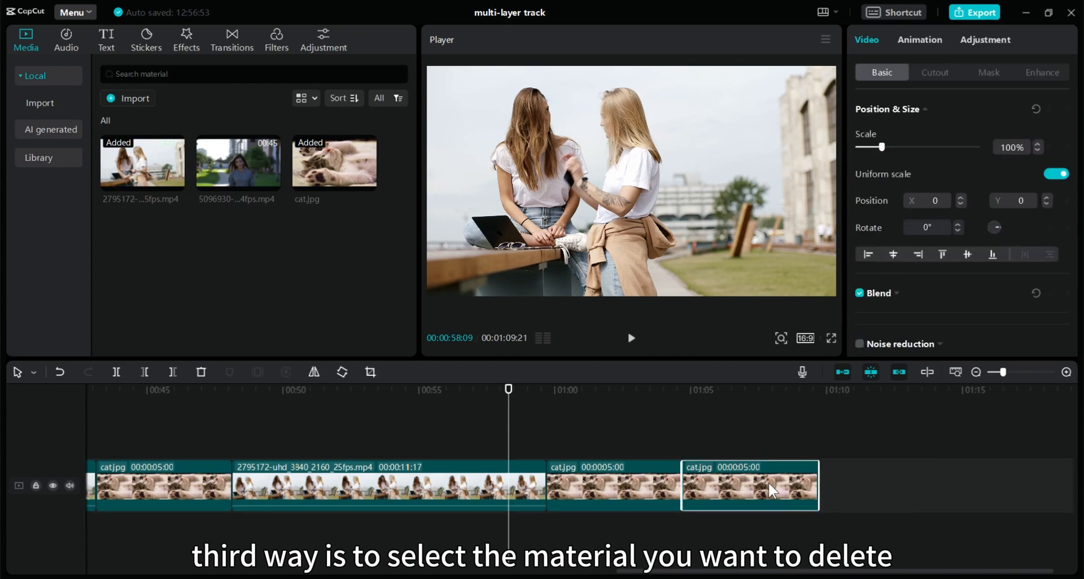
pyautogui.click(201, 372)
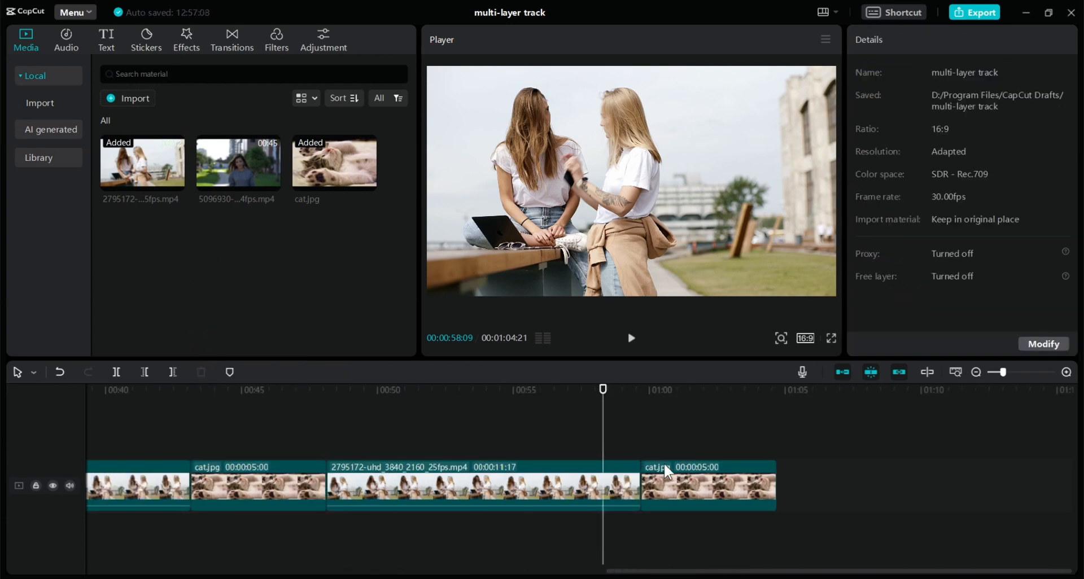
pyautogui.click(689, 483)
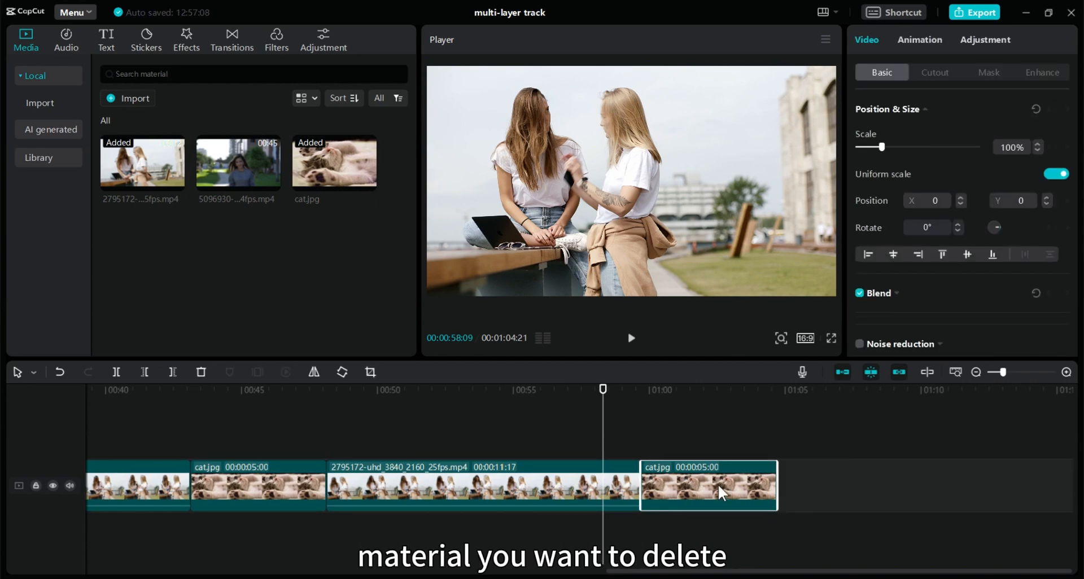
pyautogui.click(85, 13)
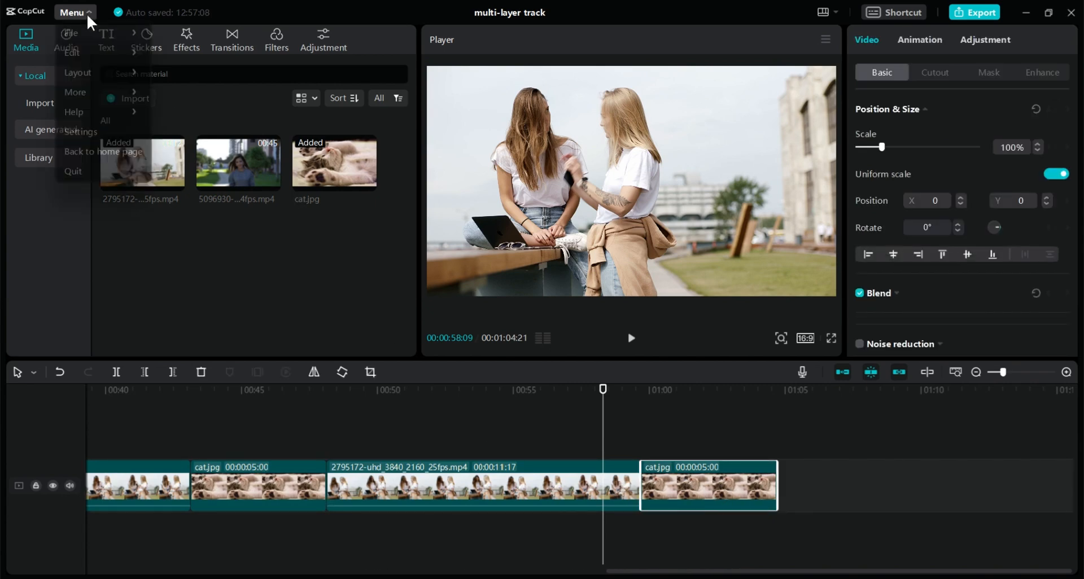
pyautogui.moveTo(94, 50)
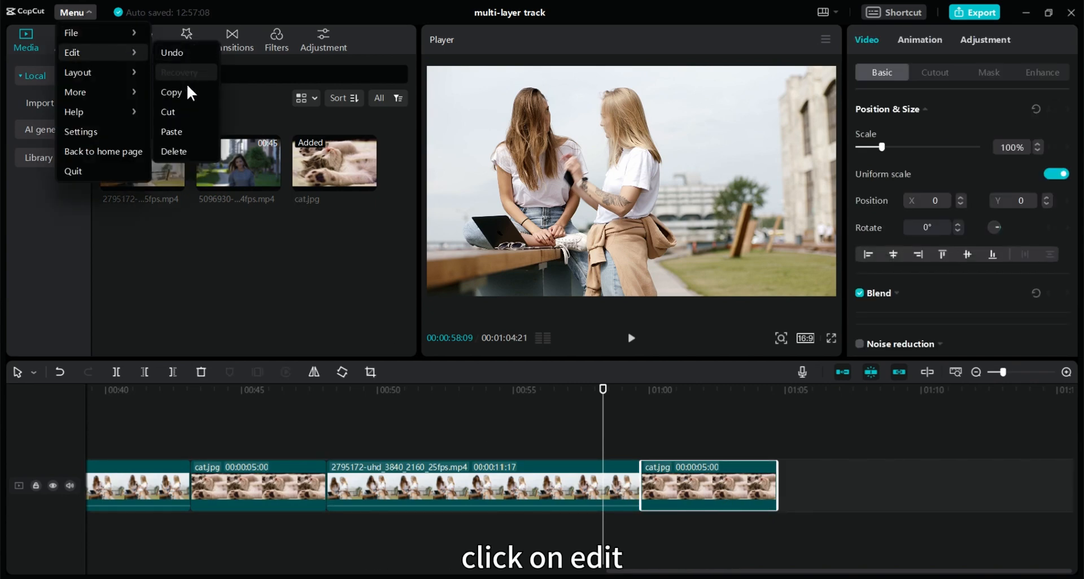
pyautogui.click(198, 152)
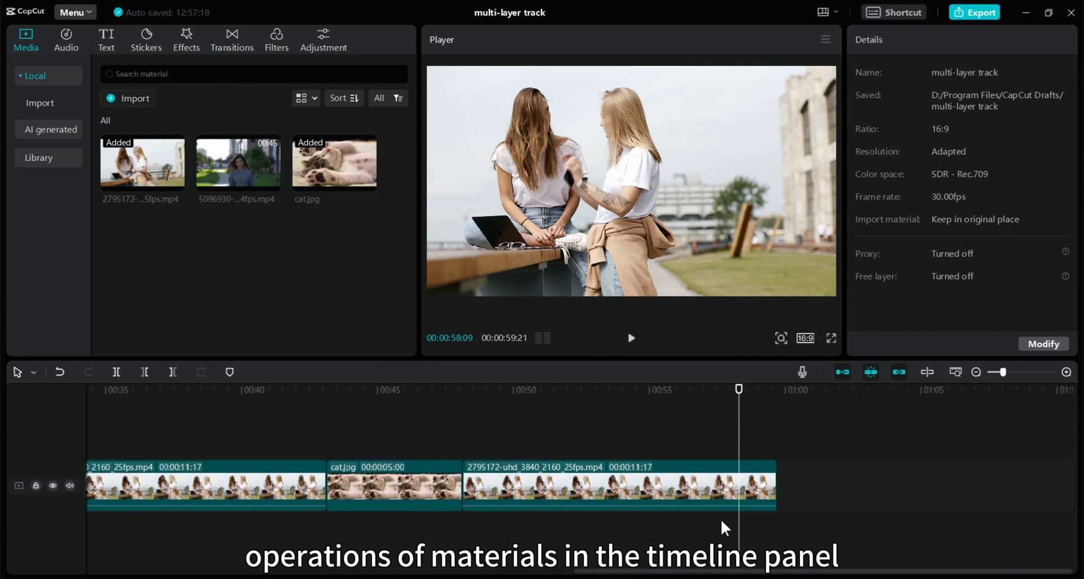
# - Copy the last video clip on the main track and paste it at the clip's end, with the playhead at 00:00:59:21
pyautogui.click(693, 484)
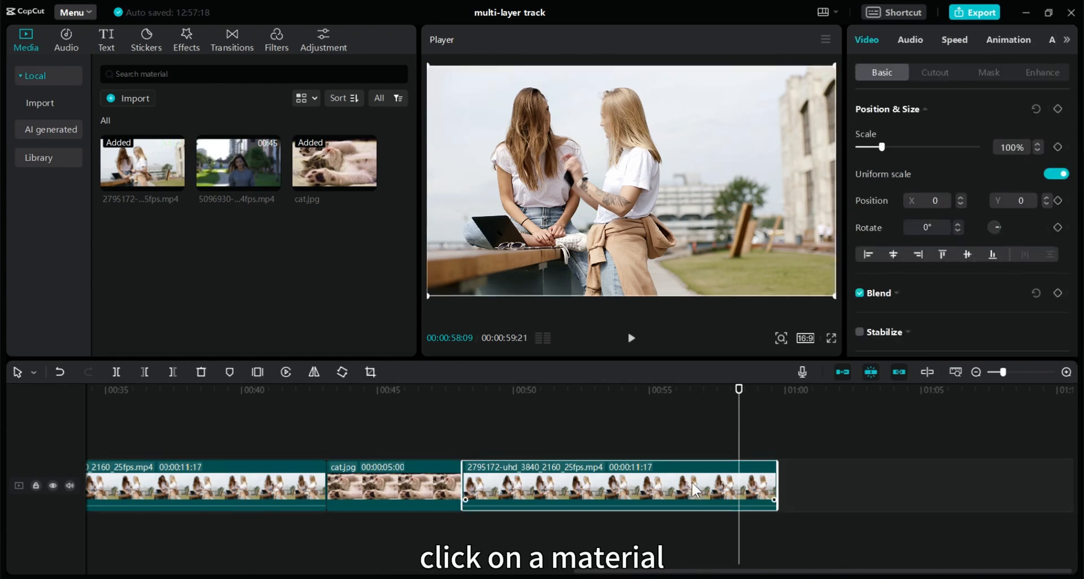
pyautogui.rightClick(693, 488)
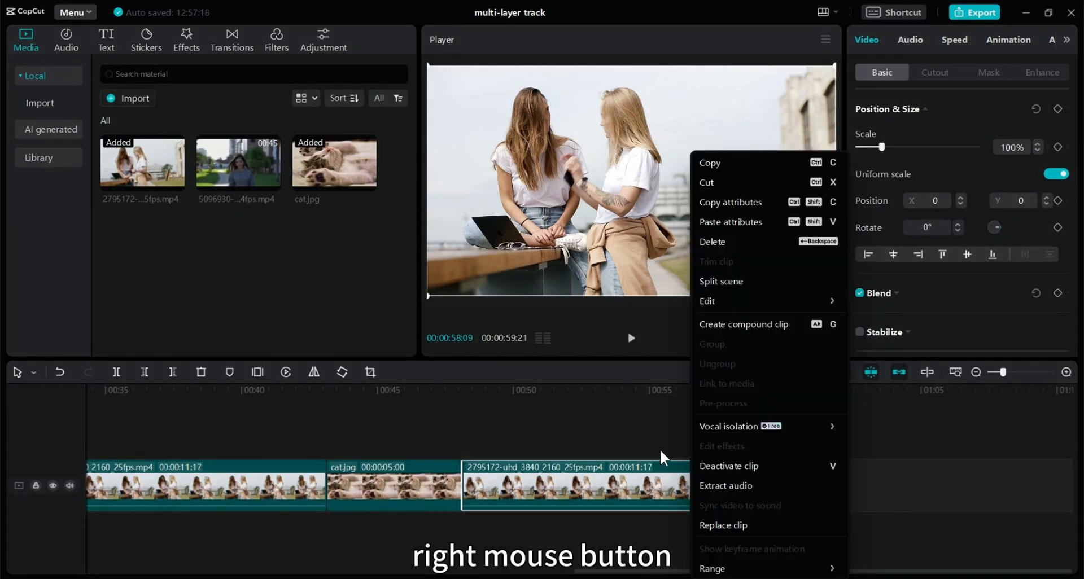
pyautogui.click(715, 163)
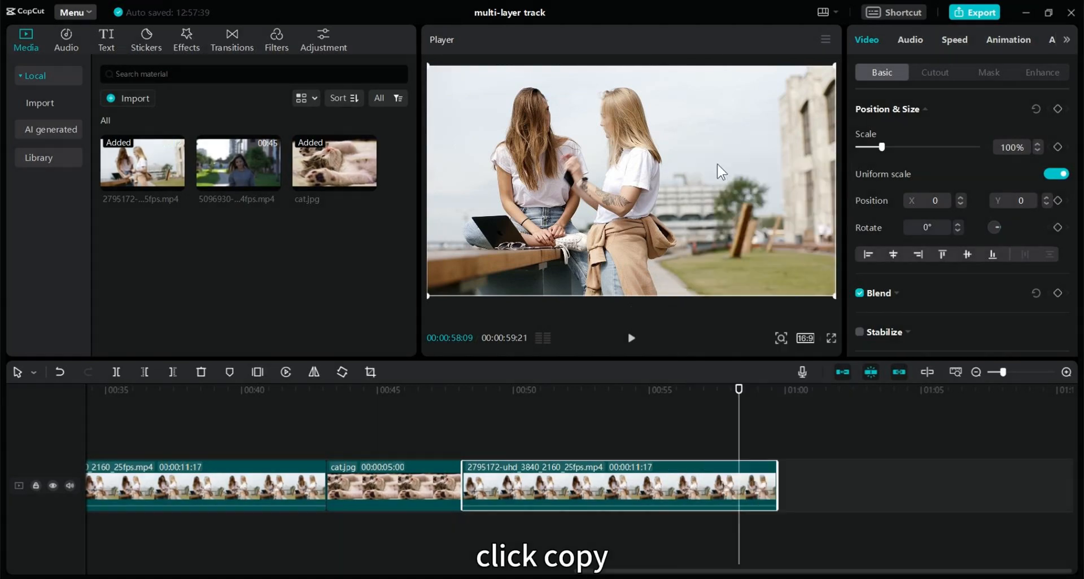
pyautogui.click(802, 434)
pyautogui.rightClick(842, 434)
pyautogui.click(818, 483)
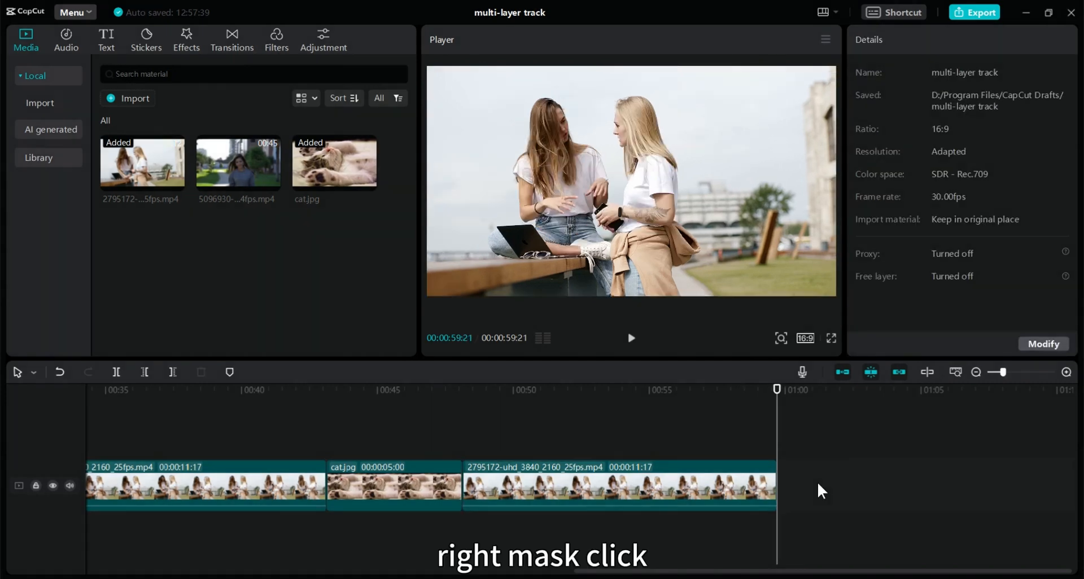
pyautogui.rightClick(812, 468)
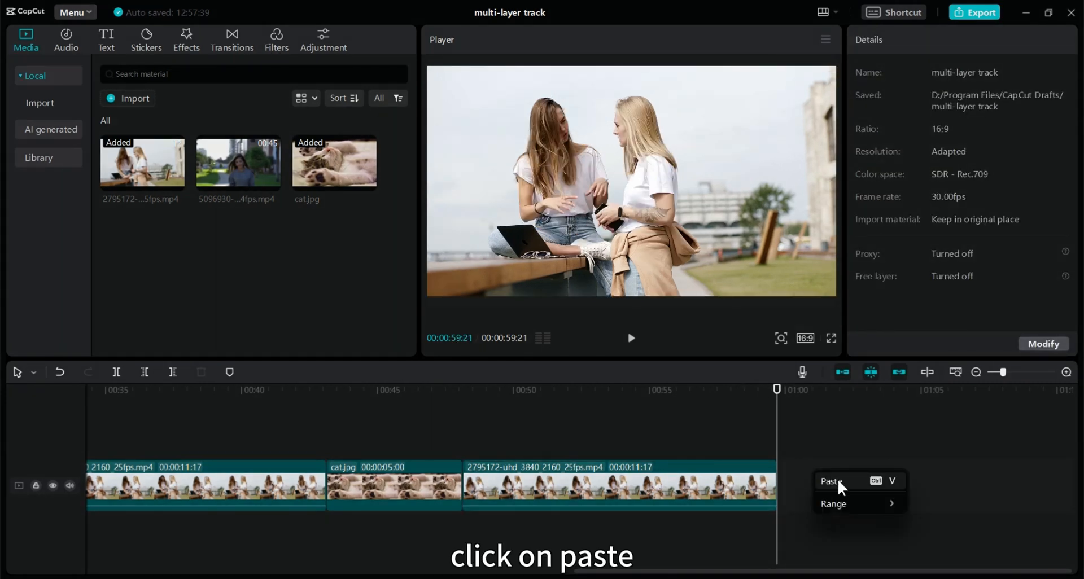
pyautogui.click(838, 479)
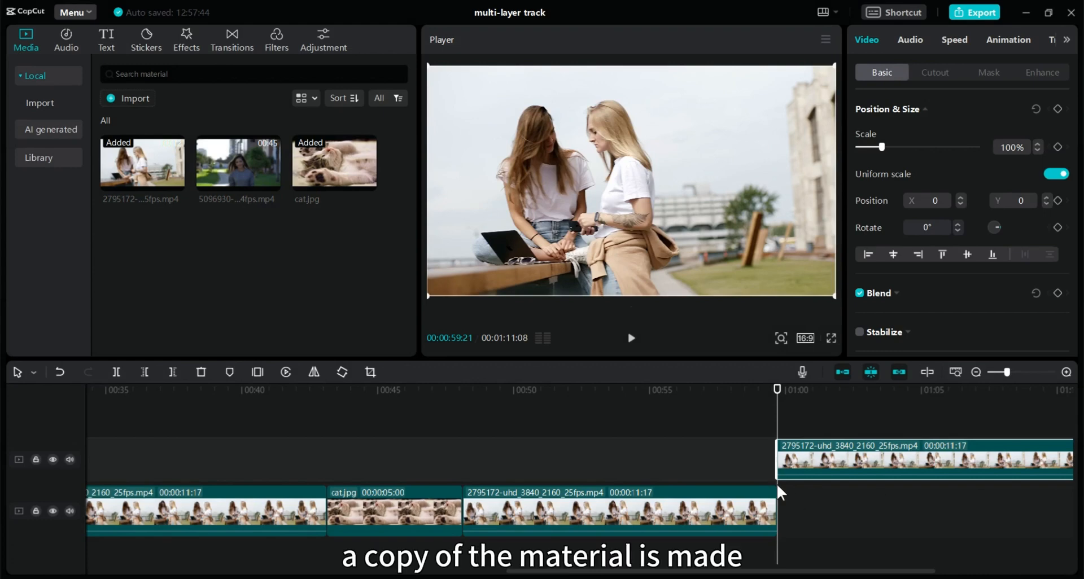
pyautogui.scroll(-1, 727, 459)
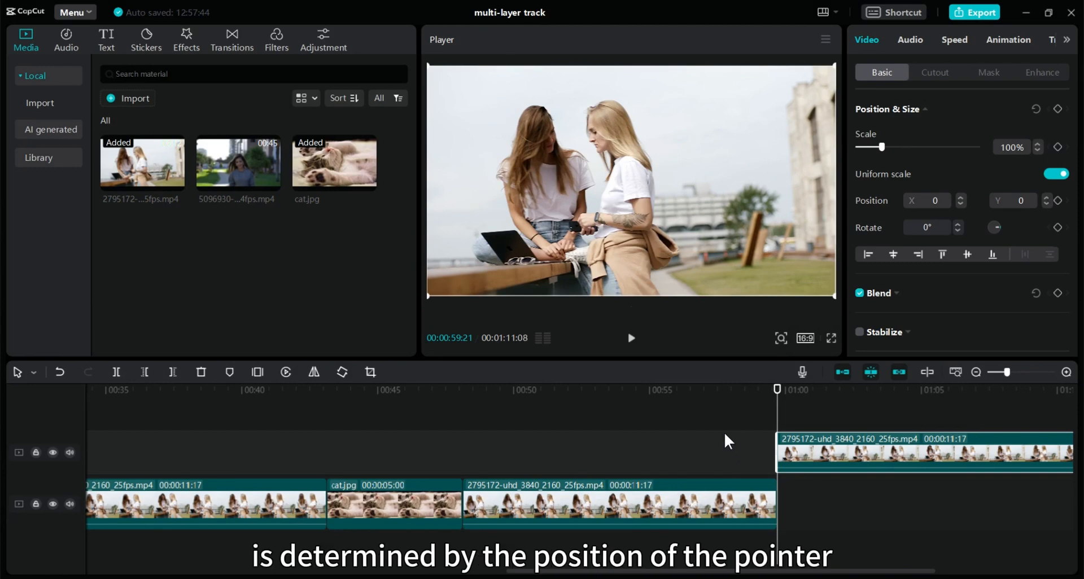
pyautogui.scroll(1, 725, 435)
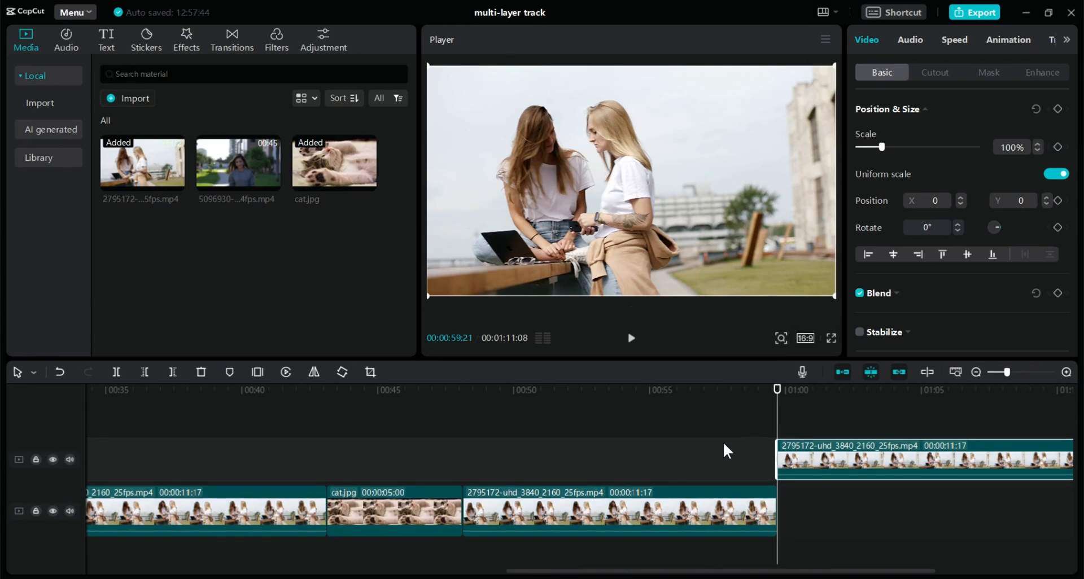
# - Move the playhead to 00:00:59:16 and paste another copy of the video clip there
pyautogui.click(742, 429)
pyautogui.click(772, 415)
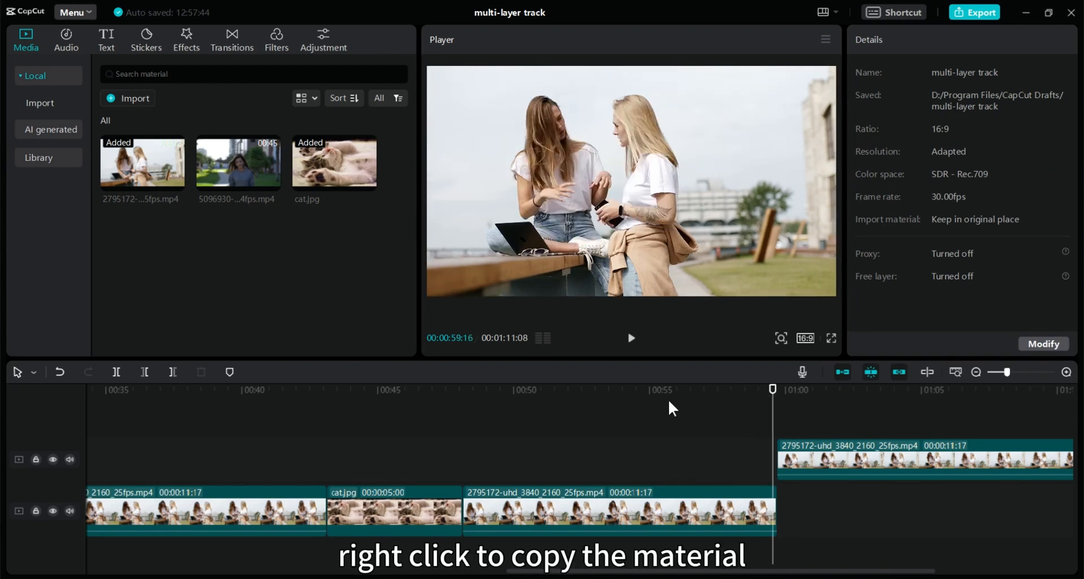
pyautogui.rightClick(694, 412)
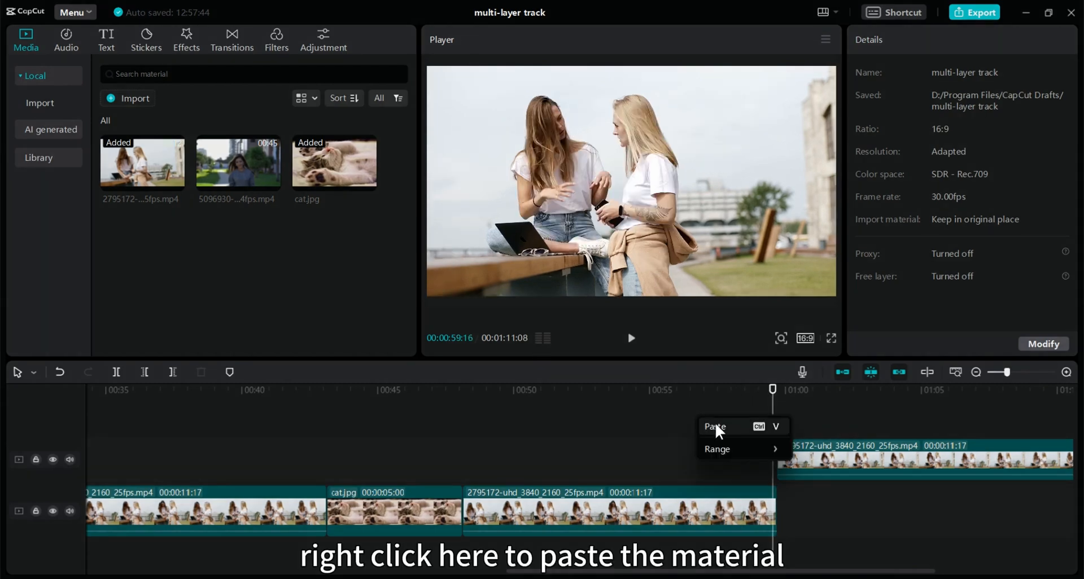
pyautogui.click(733, 427)
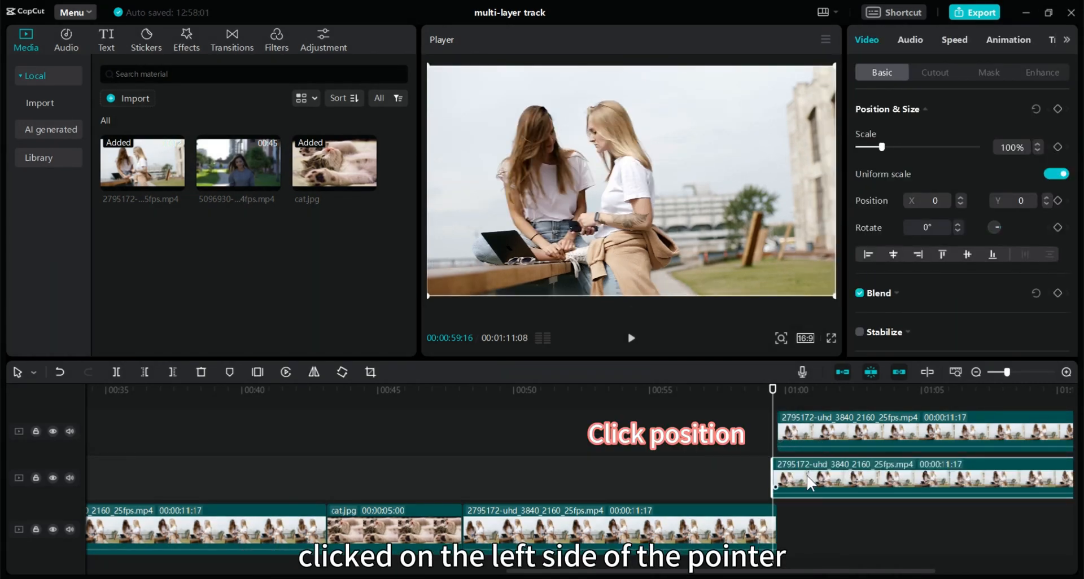
pyautogui.scroll(-1, 811, 483)
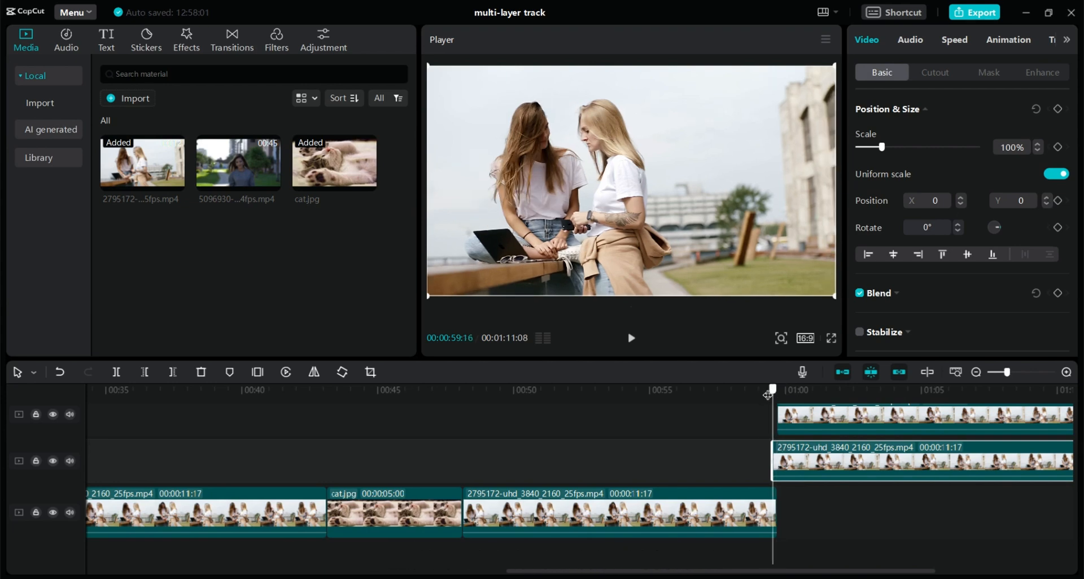
# - Cut the cat.jpg clip from the main track and paste it at the playhead, on the track above the main track
pyautogui.click(809, 420)
pyautogui.click(423, 507)
pyautogui.rightClick(423, 507)
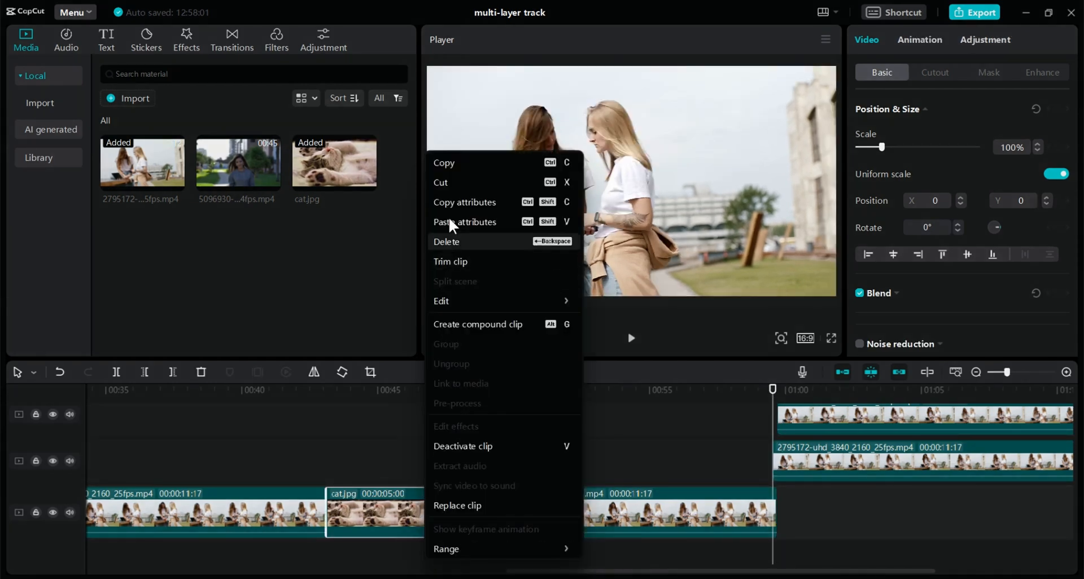
pyautogui.click(458, 182)
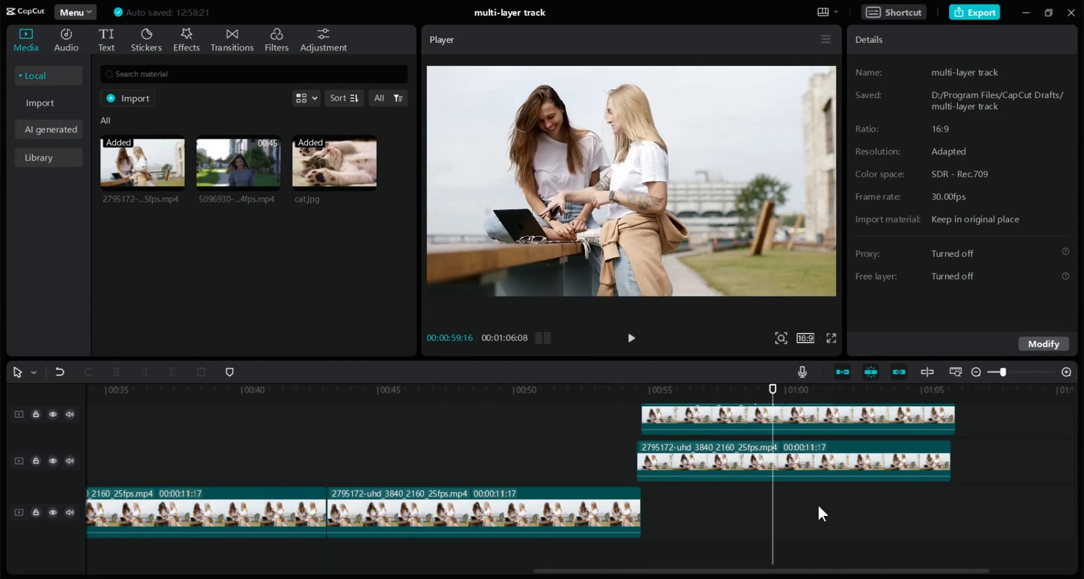
pyautogui.rightClick(781, 496)
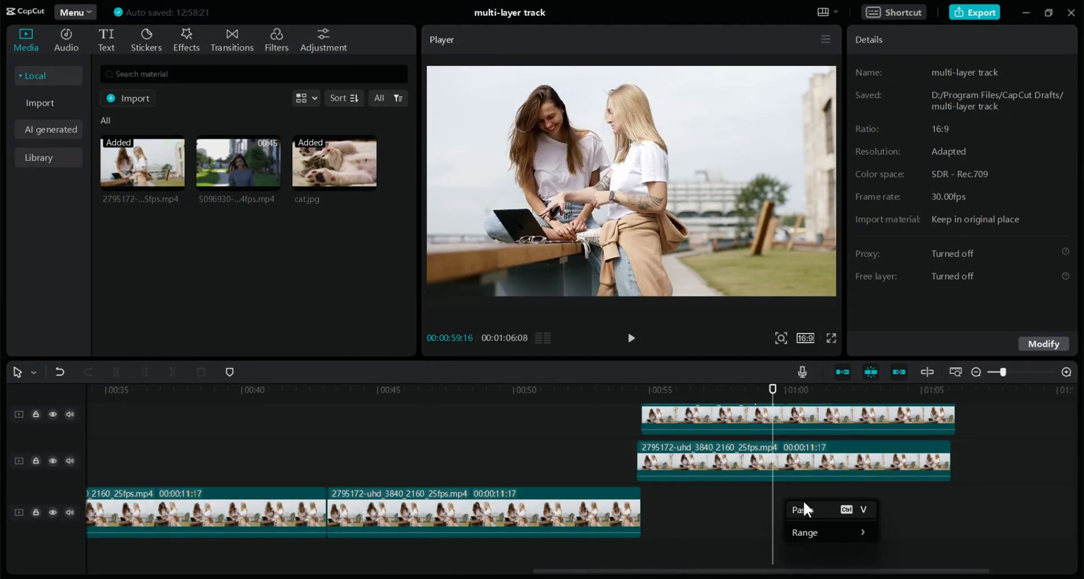
pyautogui.click(805, 504)
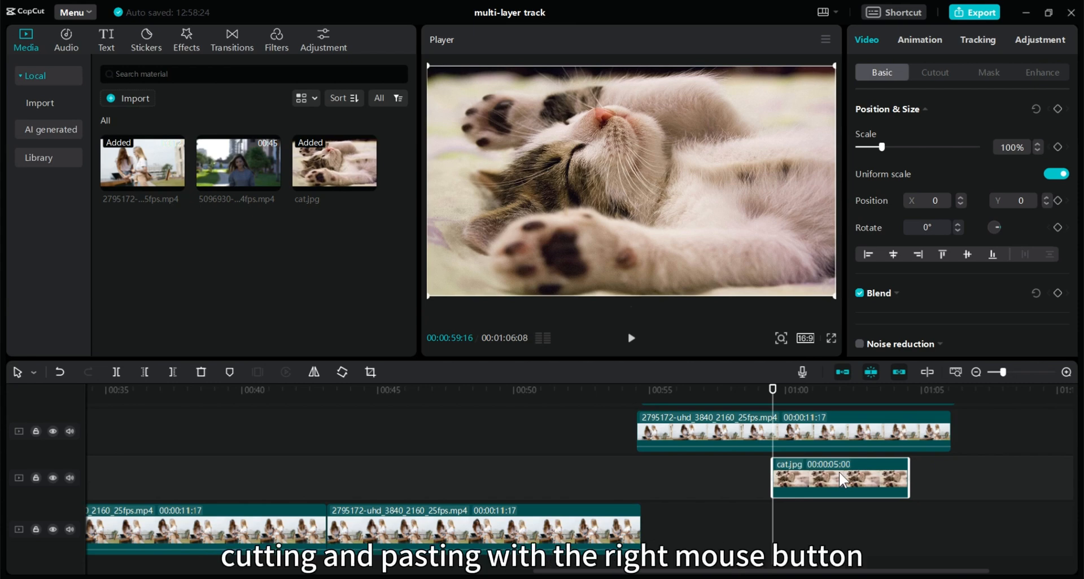
# - Check where Copy is offered for the cat.jpg clip, in both the clip's own commands and the general Edit commands
pyautogui.scroll(-1, 842, 479)
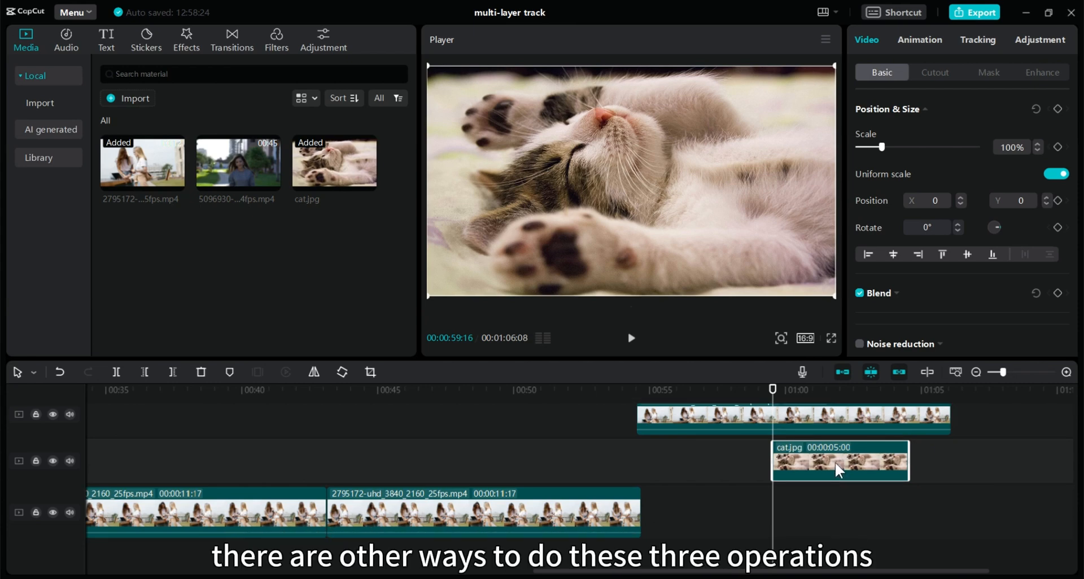
pyautogui.click(814, 501)
pyautogui.scroll(1, 827, 492)
pyautogui.rightClick(785, 464)
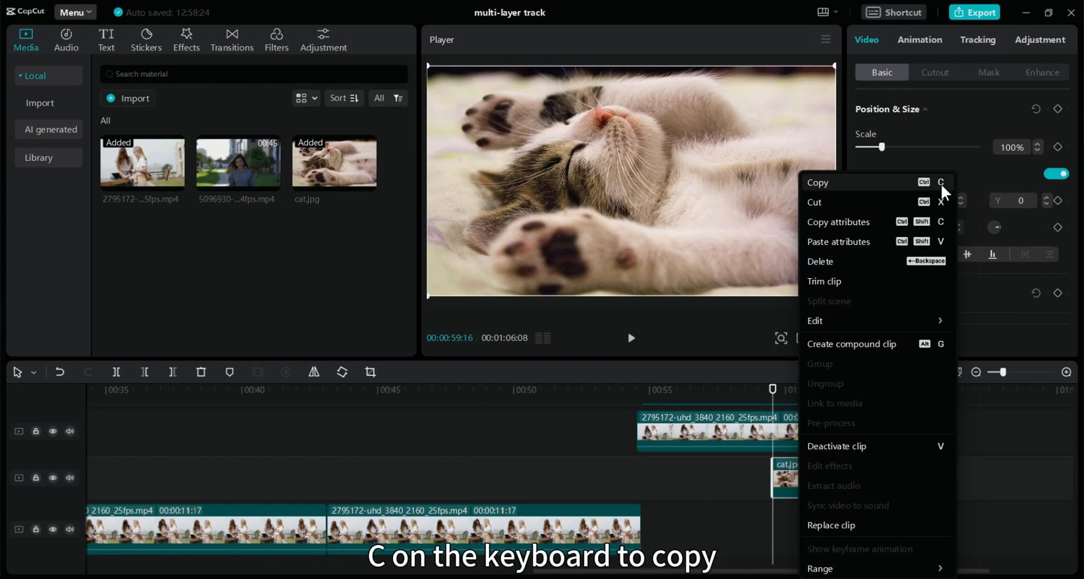
pyautogui.click(88, 12)
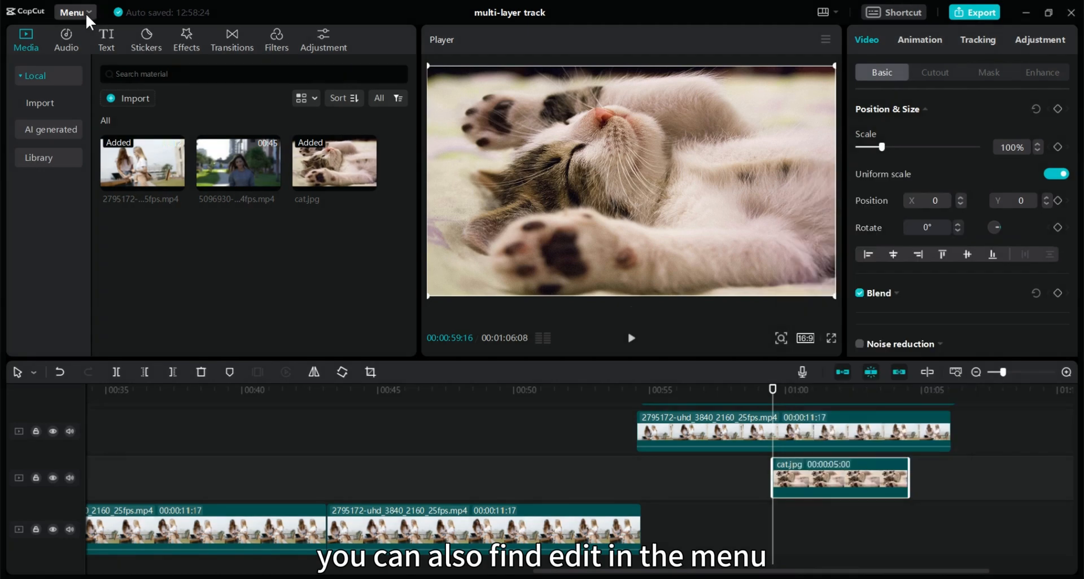
pyautogui.click(85, 13)
pyautogui.moveTo(93, 54)
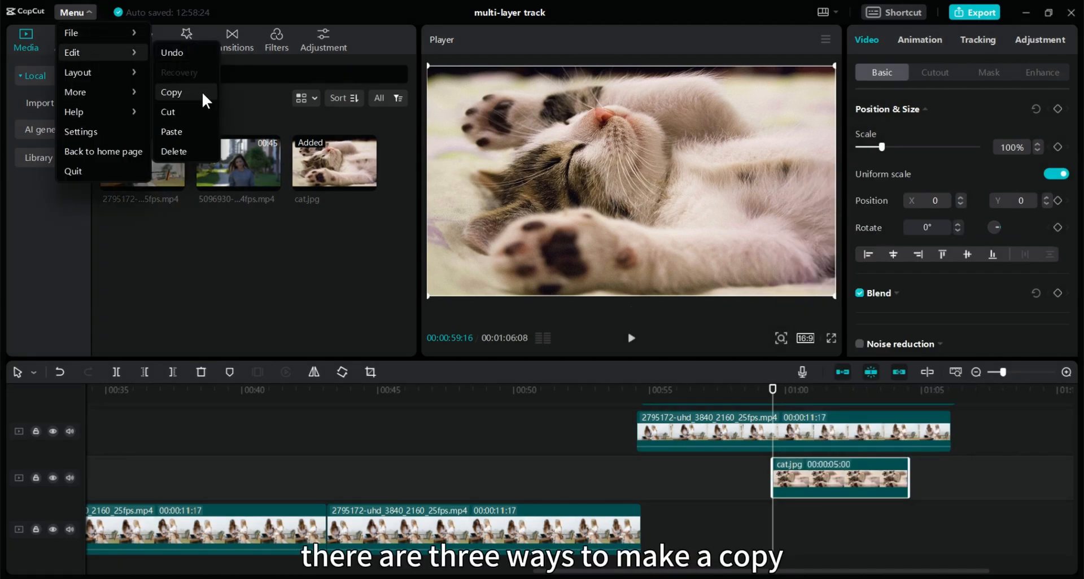
# - Check where Cut is offered for the cat.jpg clip, in both the clip's own commands and the general Edit commands
pyautogui.click(847, 480)
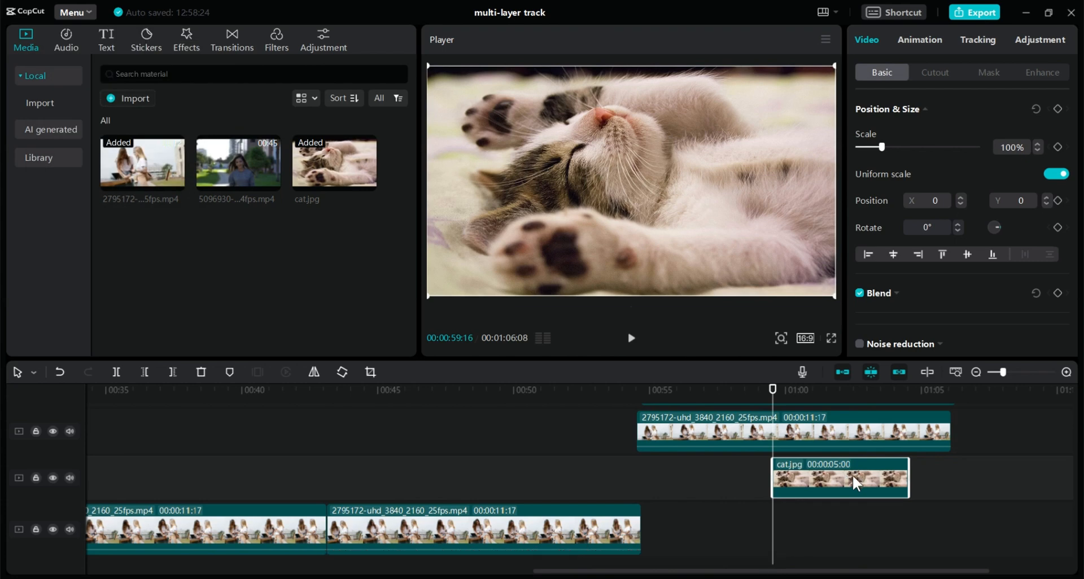
pyautogui.rightClick(868, 484)
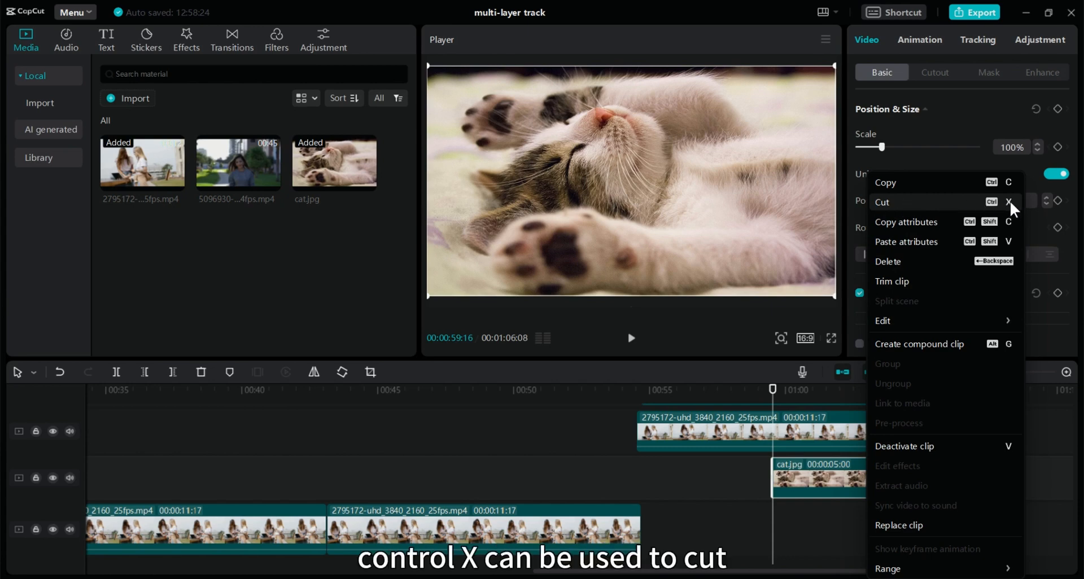
pyautogui.click(792, 462)
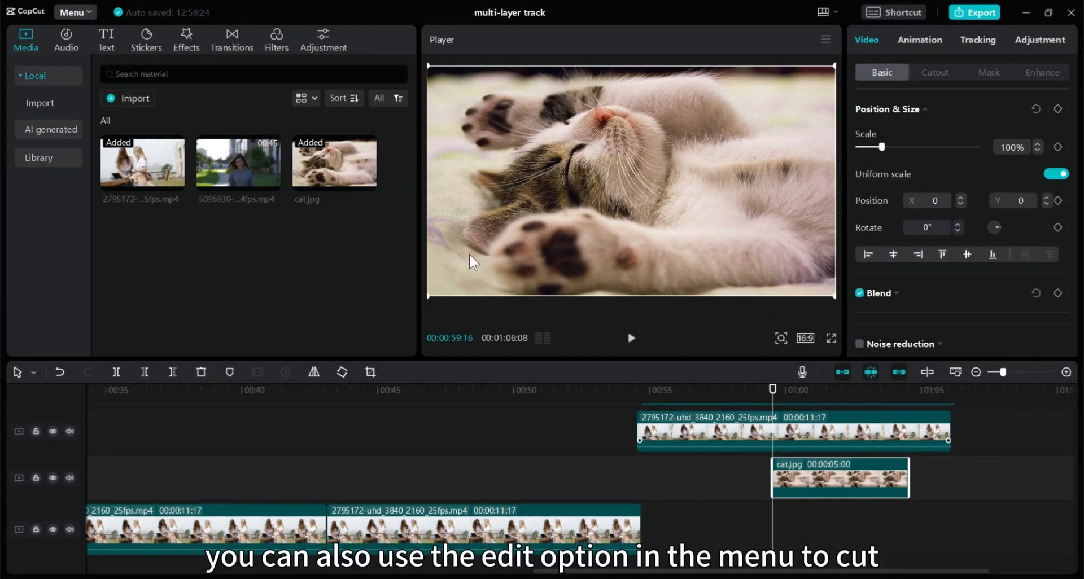
pyautogui.click(83, 7)
pyautogui.moveTo(134, 52)
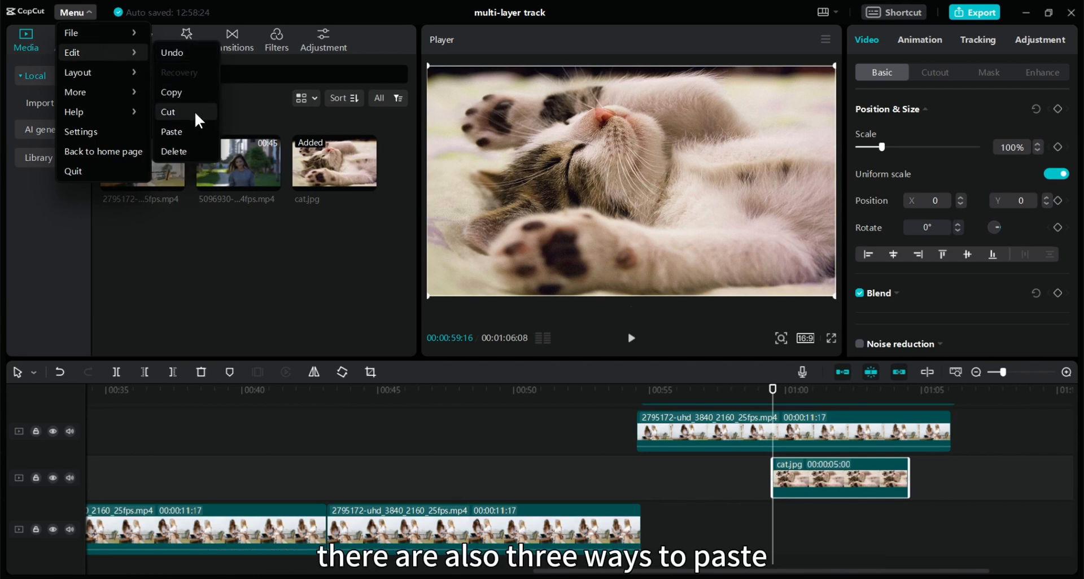
# - Check where Paste is offered, in both the empty timeline area's commands and the general Edit commands
pyautogui.rightClick(793, 530)
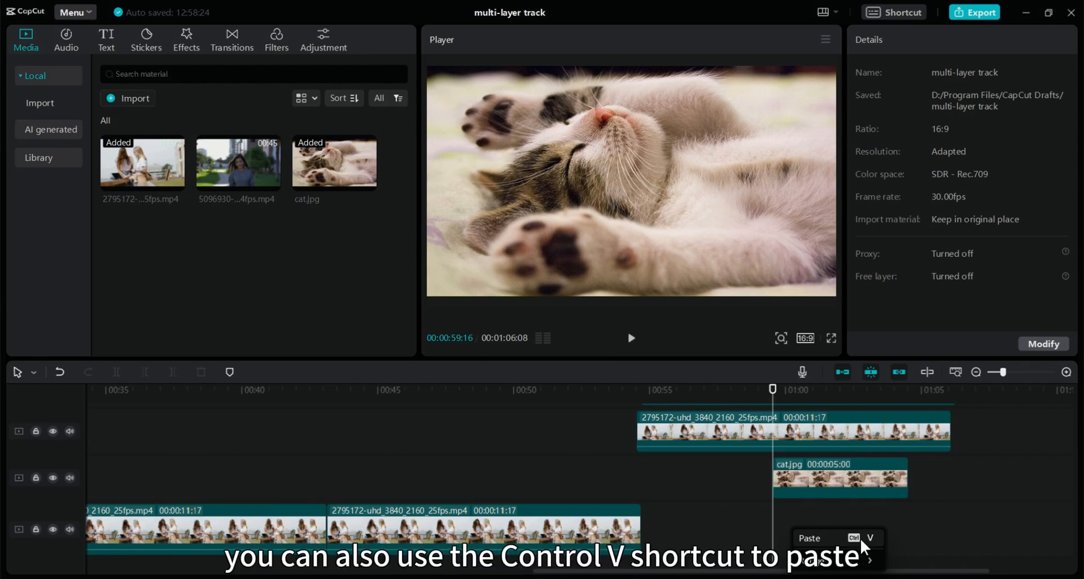
pyautogui.click(76, 13)
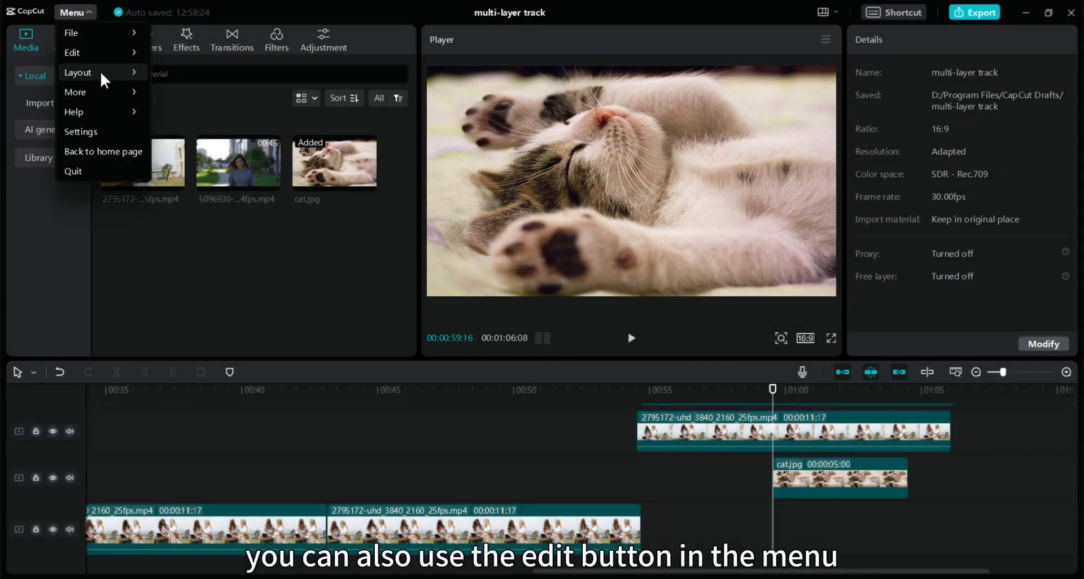
pyautogui.moveTo(99, 51)
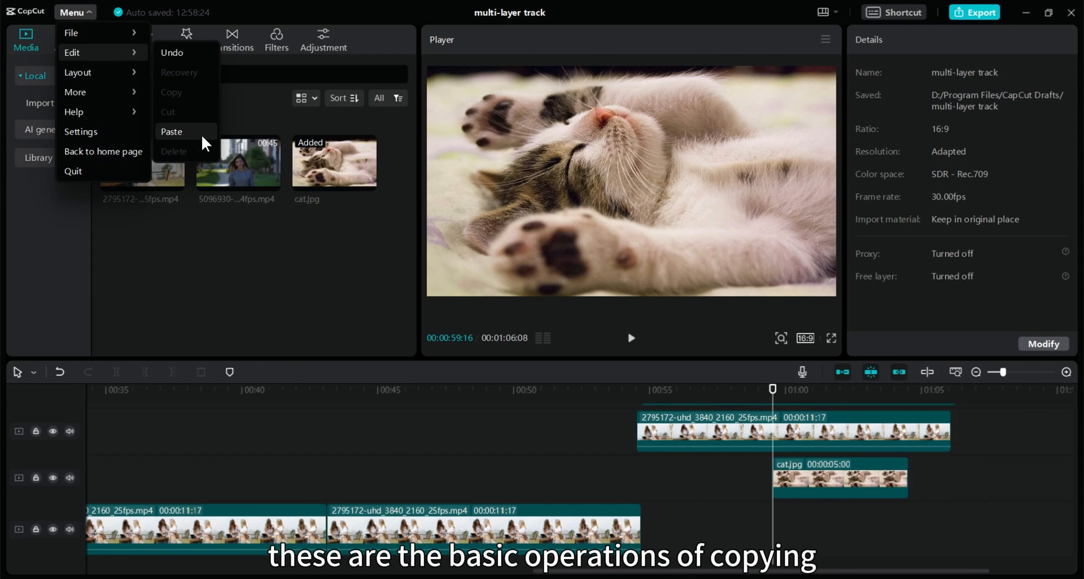
pyautogui.click(757, 490)
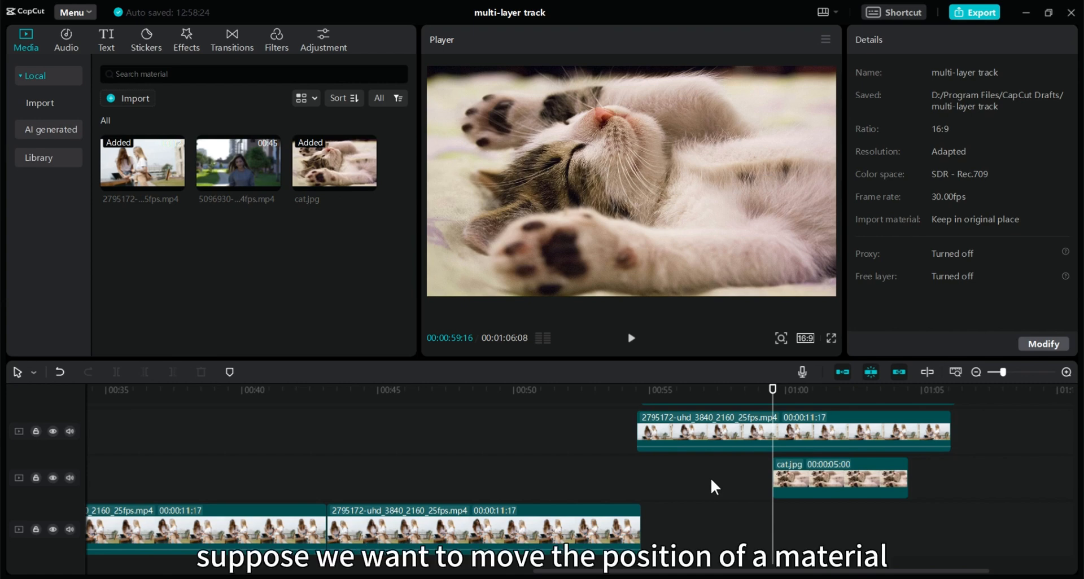
# - Move the video clip directly above cat.jpg to the main track's end, and shift the remaining upper video clip to start at about 00:52
pyautogui.click(696, 428)
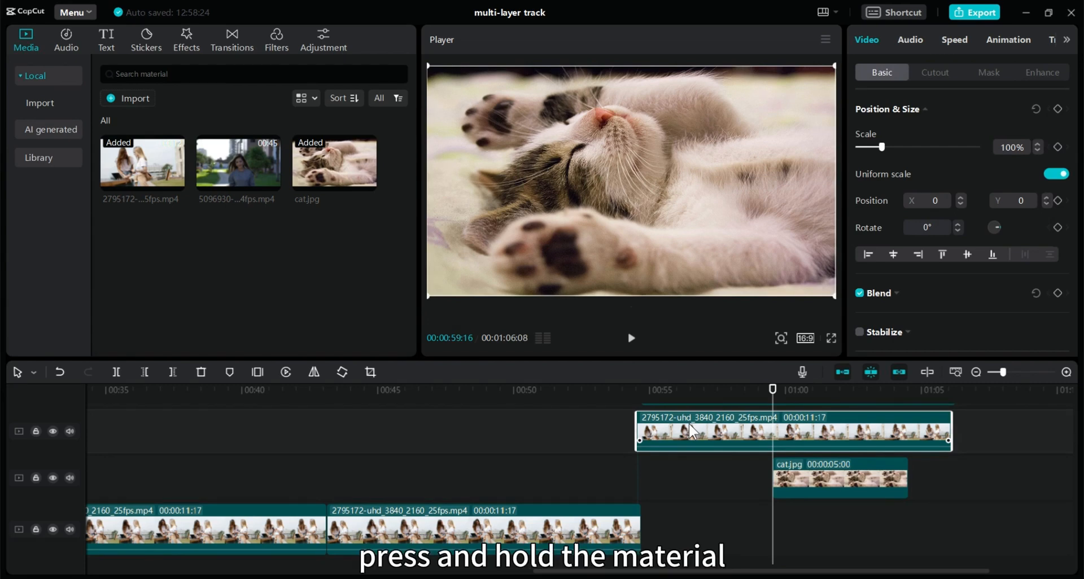
pyautogui.moveTo(689, 423); pyautogui.dragTo(713, 446)
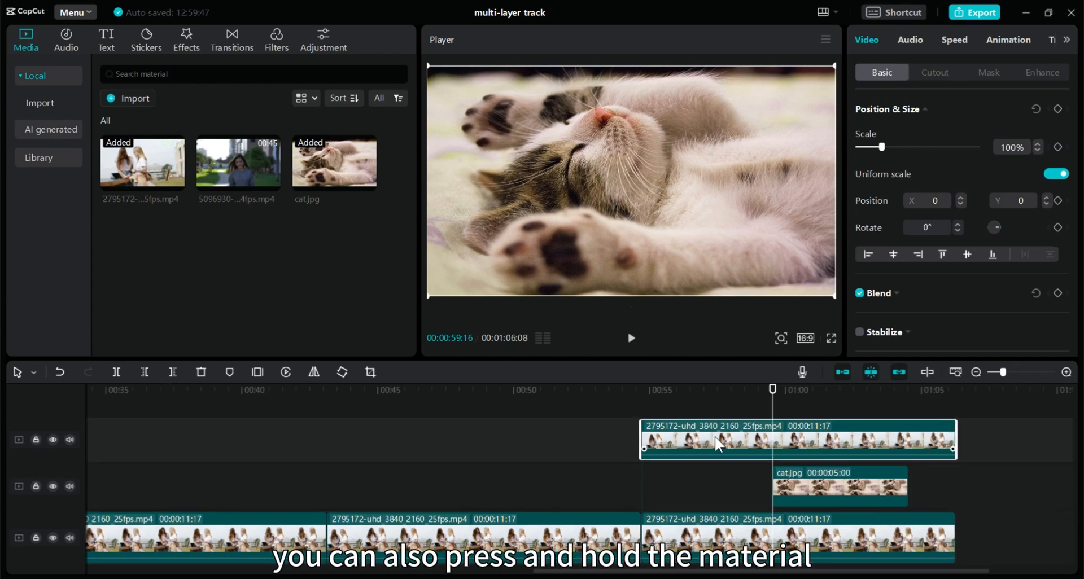
pyautogui.moveTo(810, 440); pyautogui.dragTo(743, 441)
# - Move the cat.jpg clip down to the main track, between the last two video clips
pyautogui.click(842, 491)
pyautogui.moveTo(842, 491); pyautogui.dragTo(712, 534)
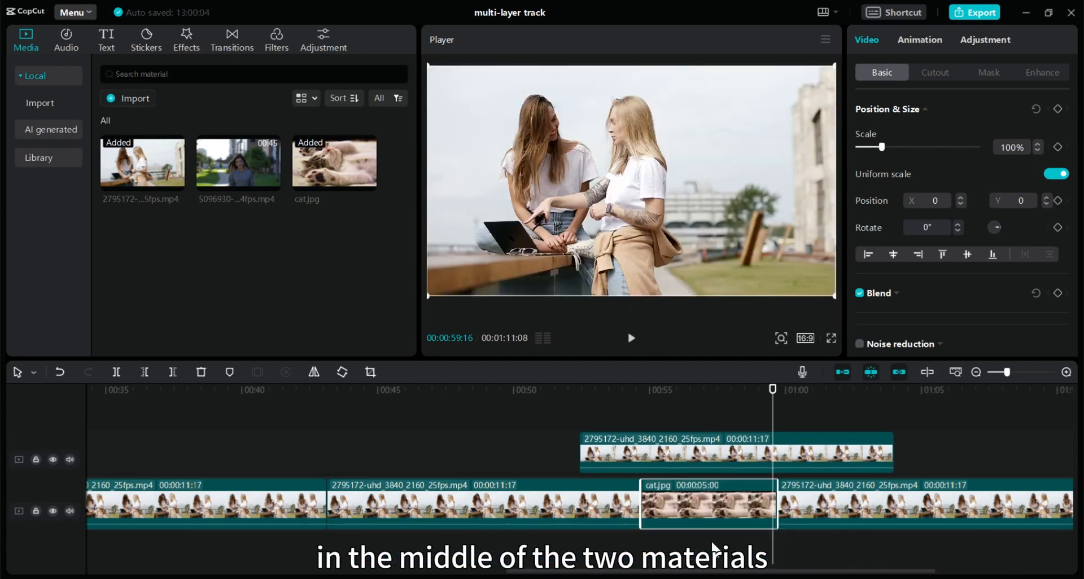
# - Add cat.jpg at about 00:44 on the track above the main track, and place the 5096930 video on a new track above it
pyautogui.moveTo(652, 571); pyautogui.dragTo(695, 571)
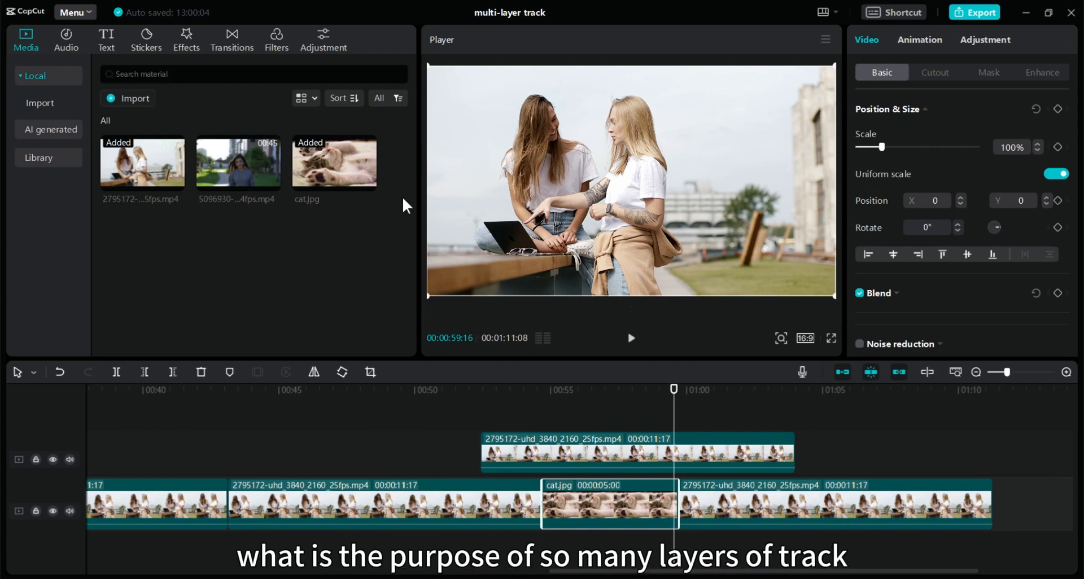
pyautogui.moveTo(338, 167); pyautogui.dragTo(261, 449)
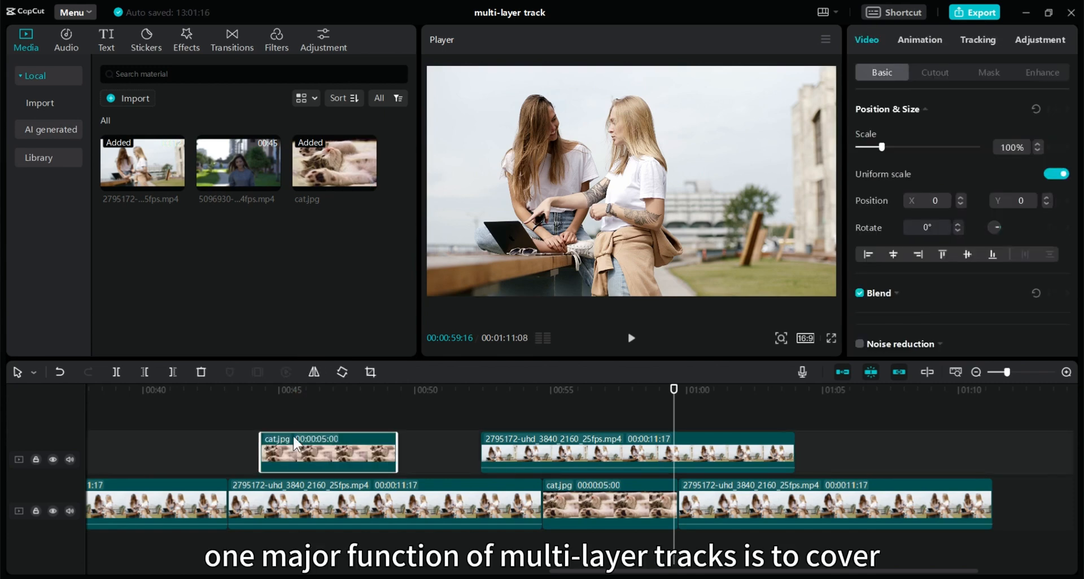
pyautogui.moveTo(255, 327); pyautogui.dragTo(151, 407)
# - Move the playhead back to about 00:48 and compare the upper cat.jpg clip with the main-track video beneath it in the preview
pyautogui.click(434, 443)
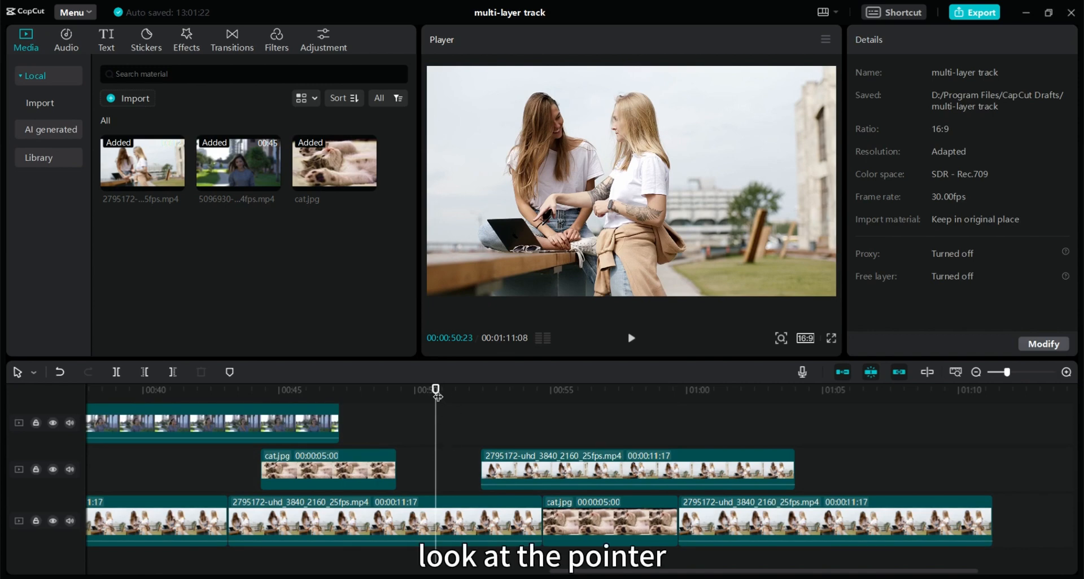
pyautogui.moveTo(433, 393); pyautogui.dragTo(424, 395)
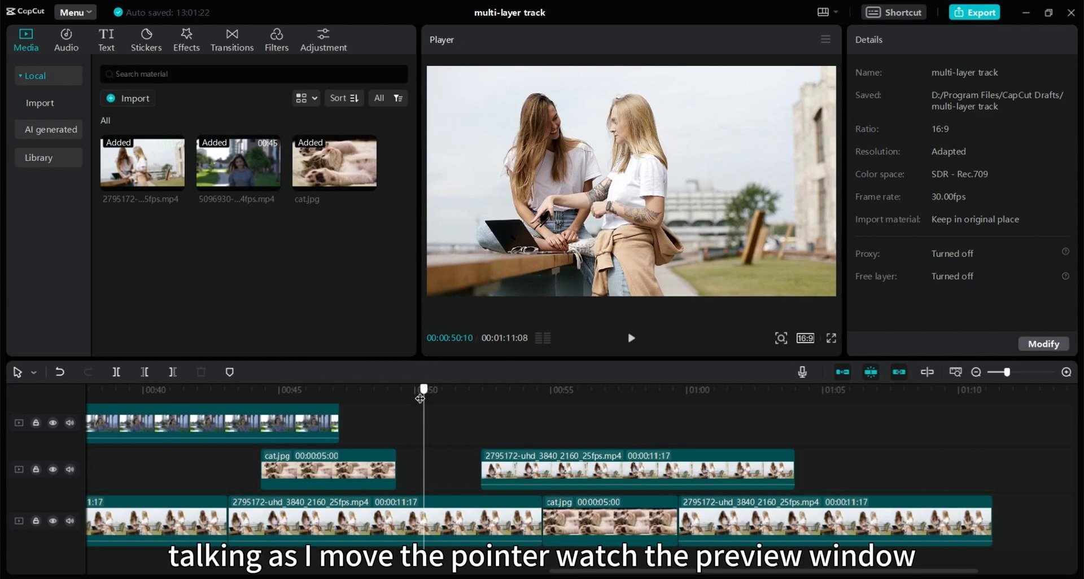
pyautogui.moveTo(420, 399); pyautogui.dragTo(371, 411)
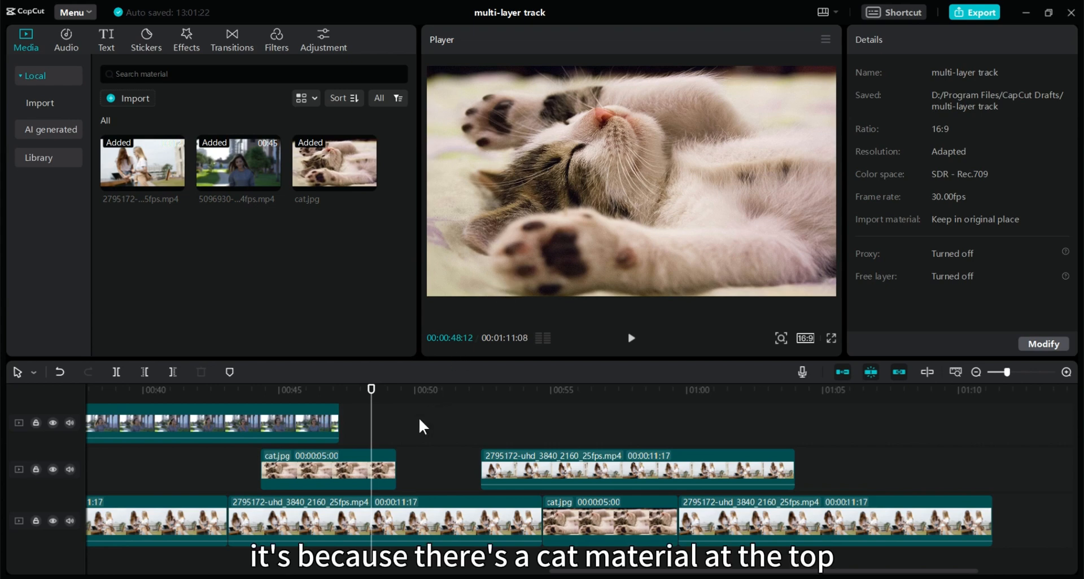
pyautogui.click(383, 469)
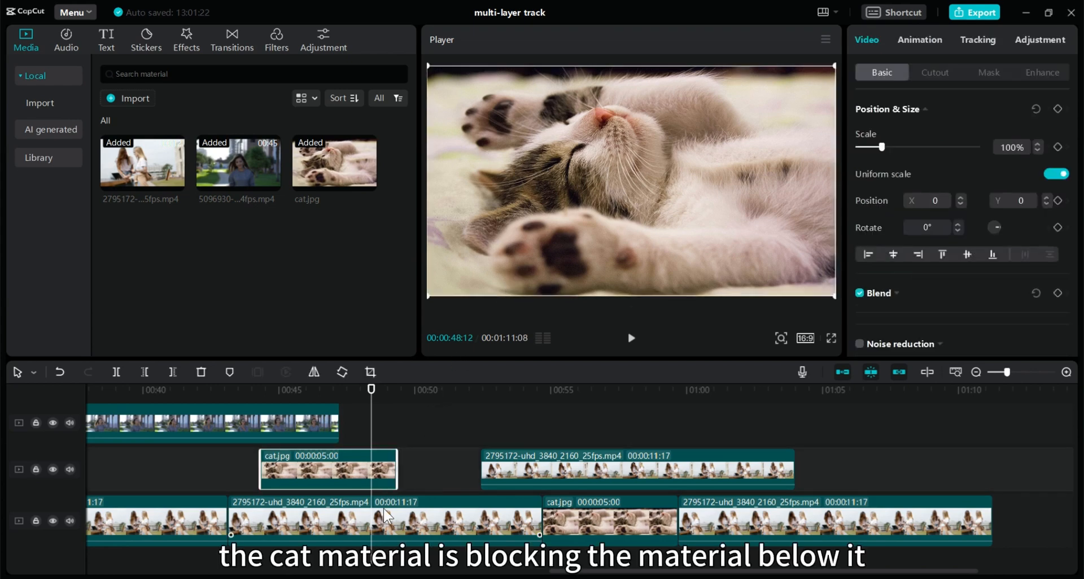
pyautogui.click(384, 515)
pyautogui.click(379, 468)
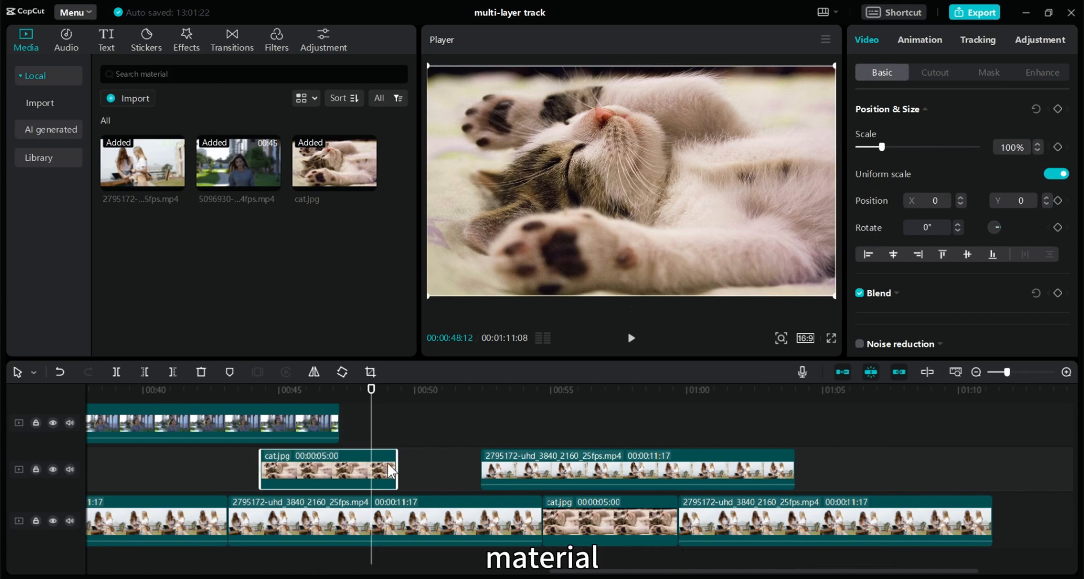
# - Move the playhead to about 00:45 and compare the top-track 5096930 video with the cat.jpg clip beneath it
pyautogui.moveTo(371, 392); pyautogui.dragTo(304, 397)
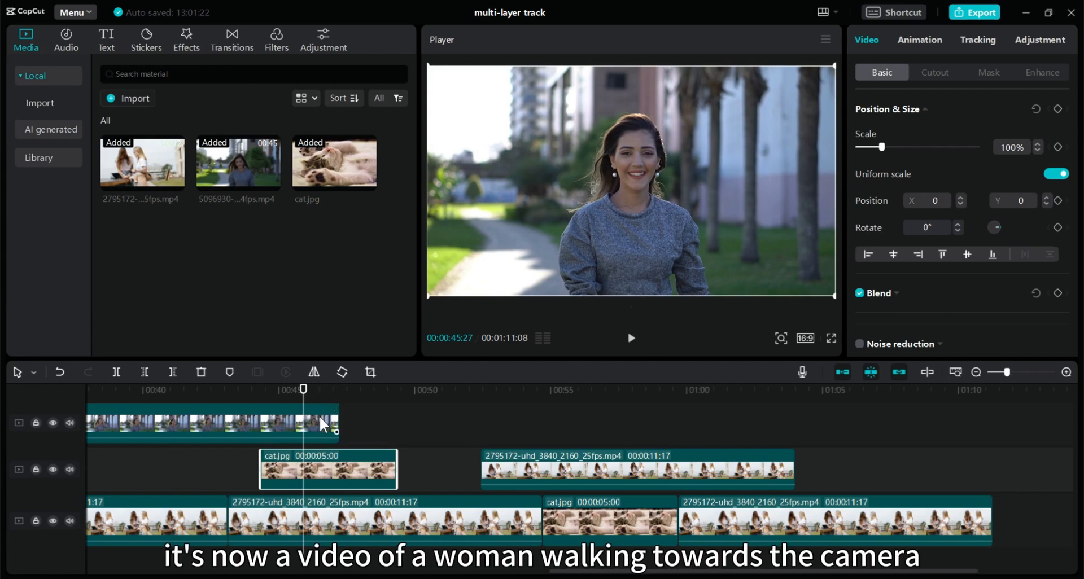
pyautogui.click(320, 418)
pyautogui.click(320, 467)
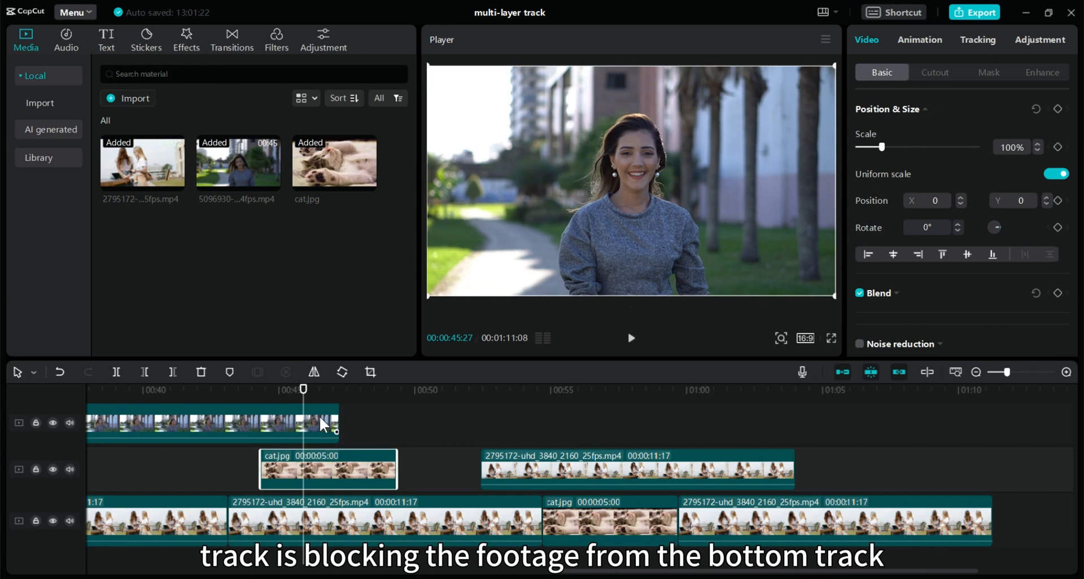
pyautogui.click(320, 418)
pyautogui.click(314, 466)
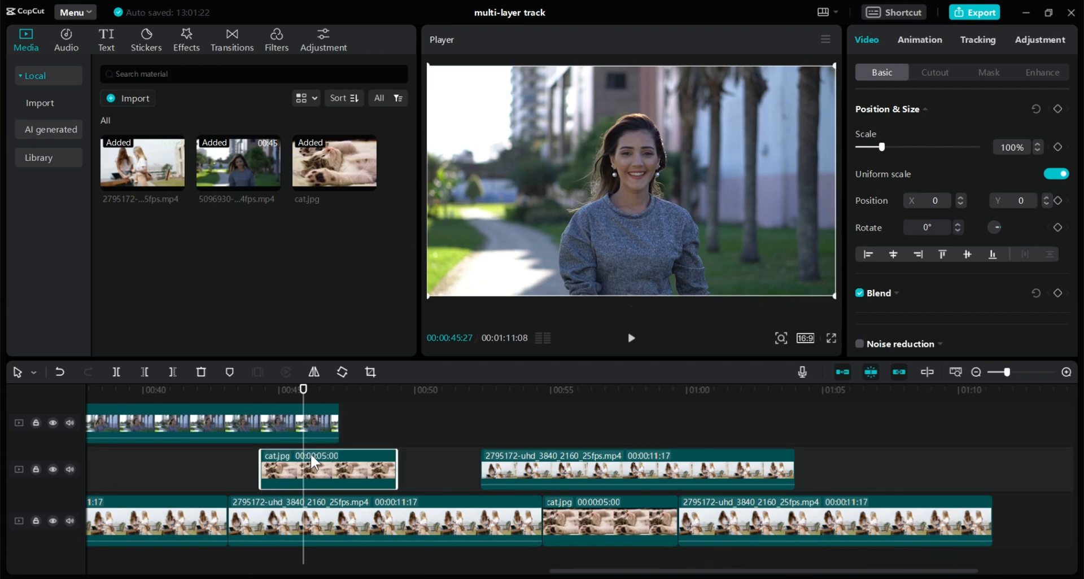
pyautogui.click(310, 425)
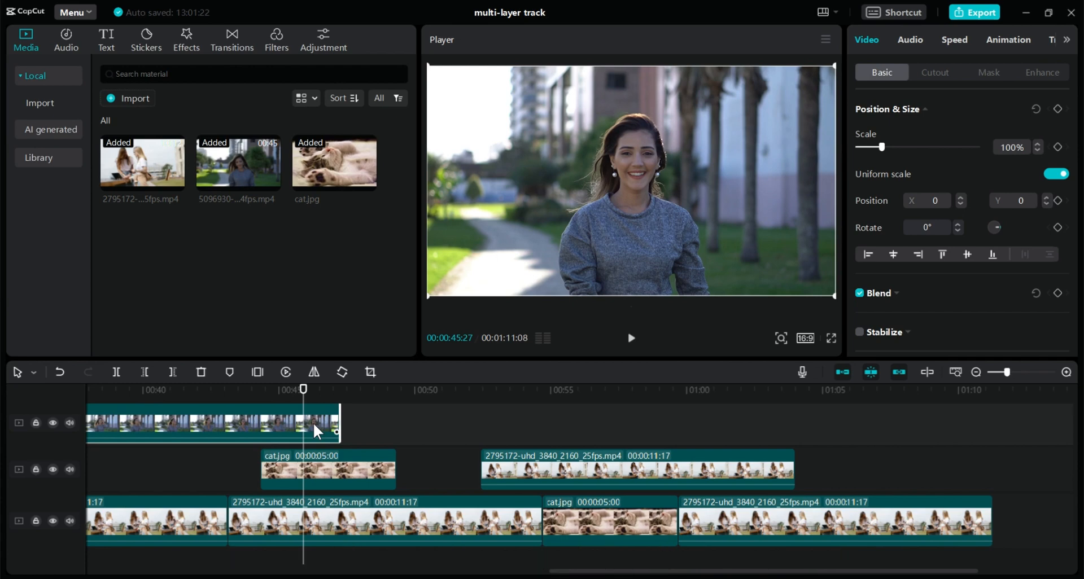
# - Turn on the preview axis, skim the upper video and cat.jpg clips with it, and turn it off again
pyautogui.click(926, 372)
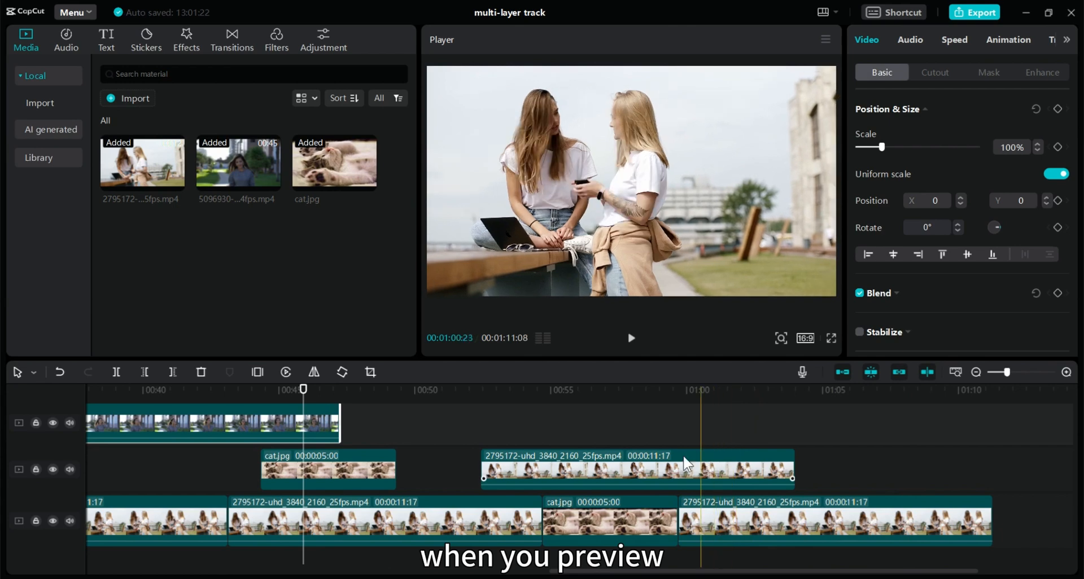
pyautogui.click(533, 467)
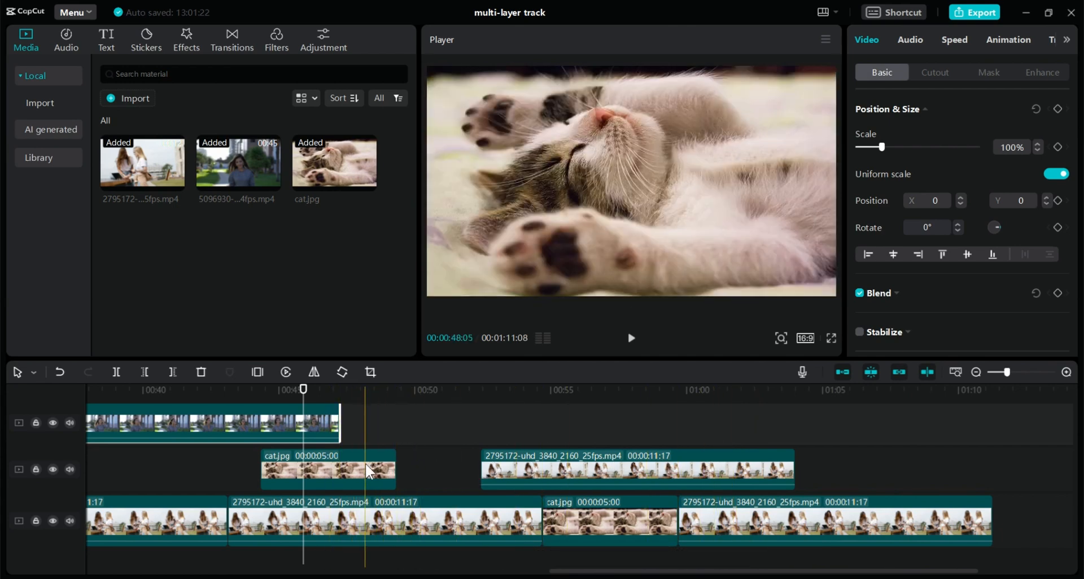
pyautogui.click(927, 372)
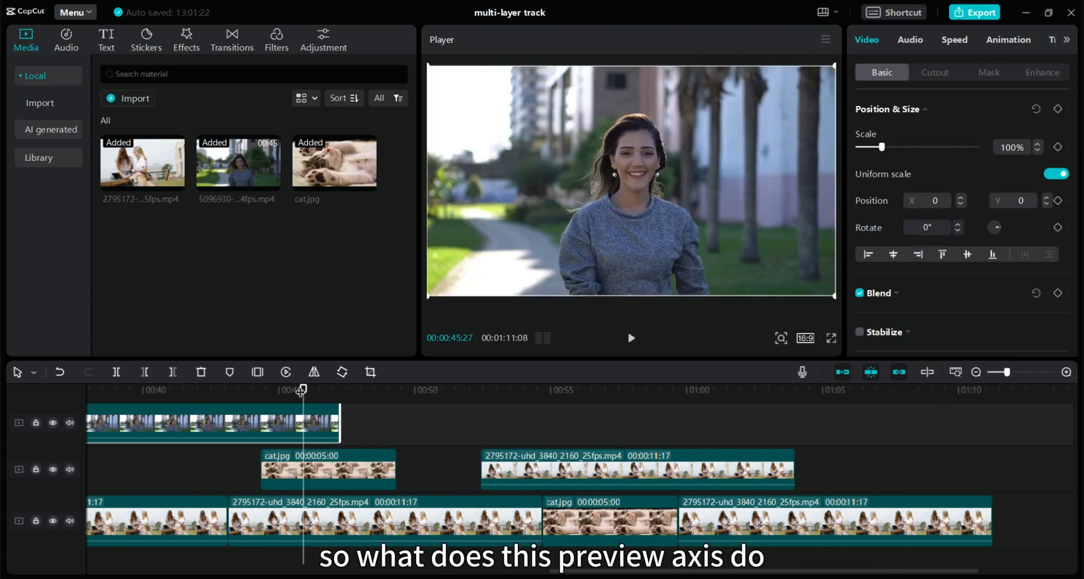
# - Compare previewing by moving the playhead around 00:45 with skimming by the preview axis, leaving the preview axis off
pyautogui.click(390, 400)
pyautogui.moveTo(393, 400); pyautogui.dragTo(287, 400)
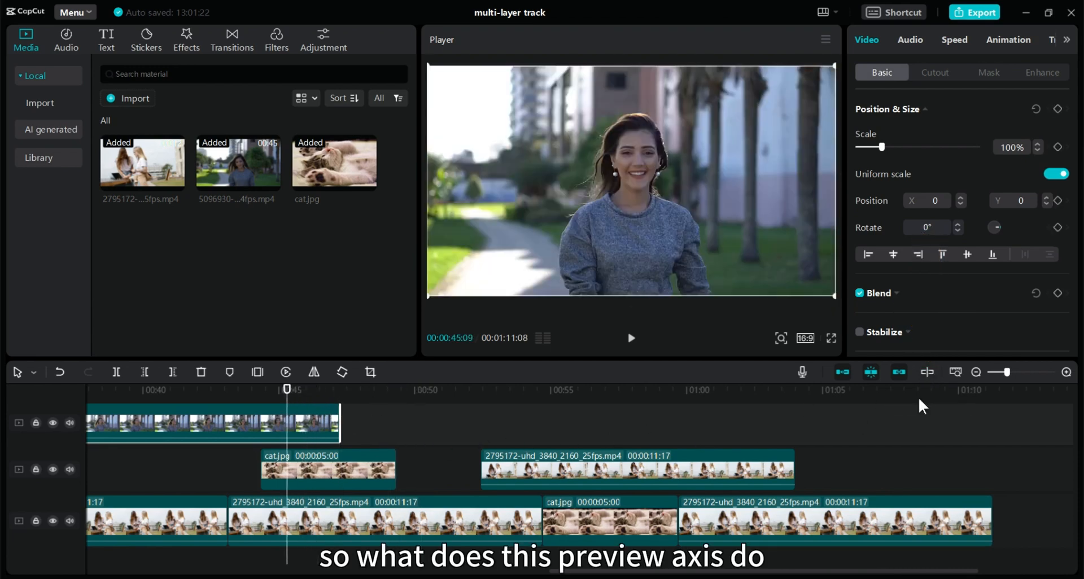
pyautogui.click(926, 374)
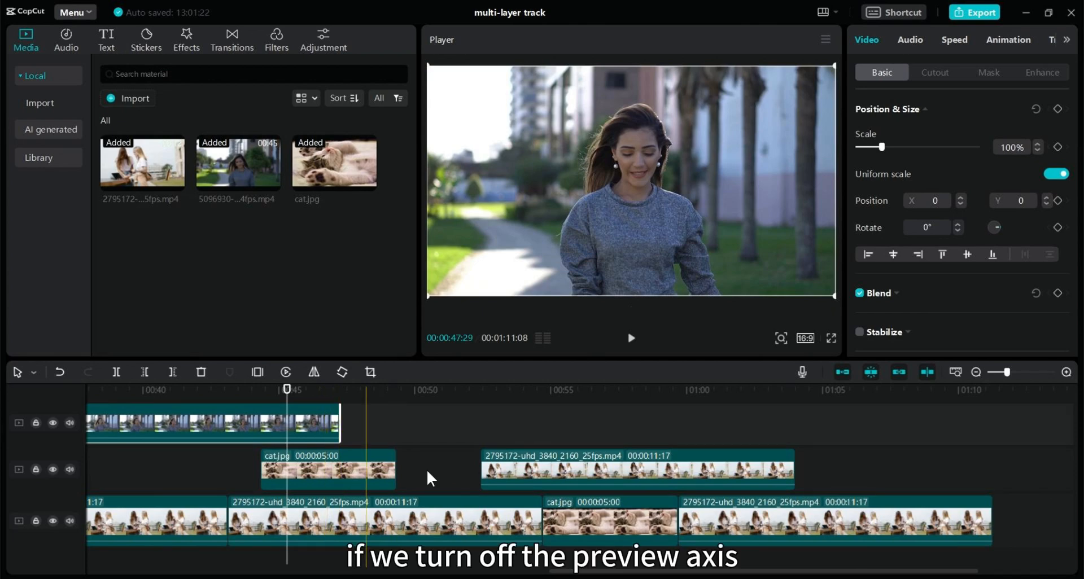
pyautogui.click(927, 372)
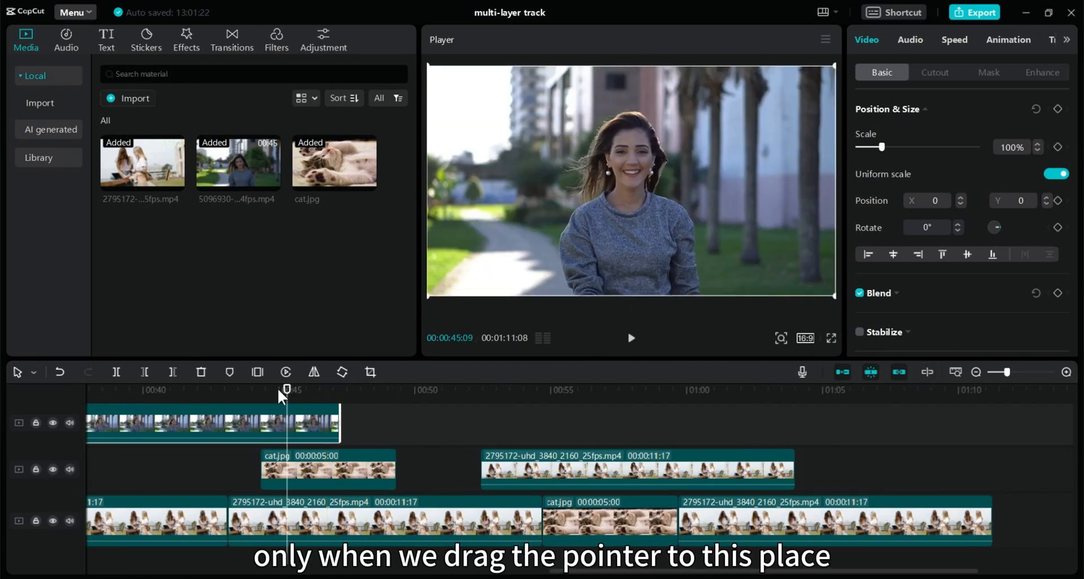
pyautogui.moveTo(285, 389)
pyautogui.mouseDown()
pyautogui.moveTo(430, 409)
pyautogui.moveTo(513, 390)
pyautogui.moveTo(290, 398)
pyautogui.mouseUp()
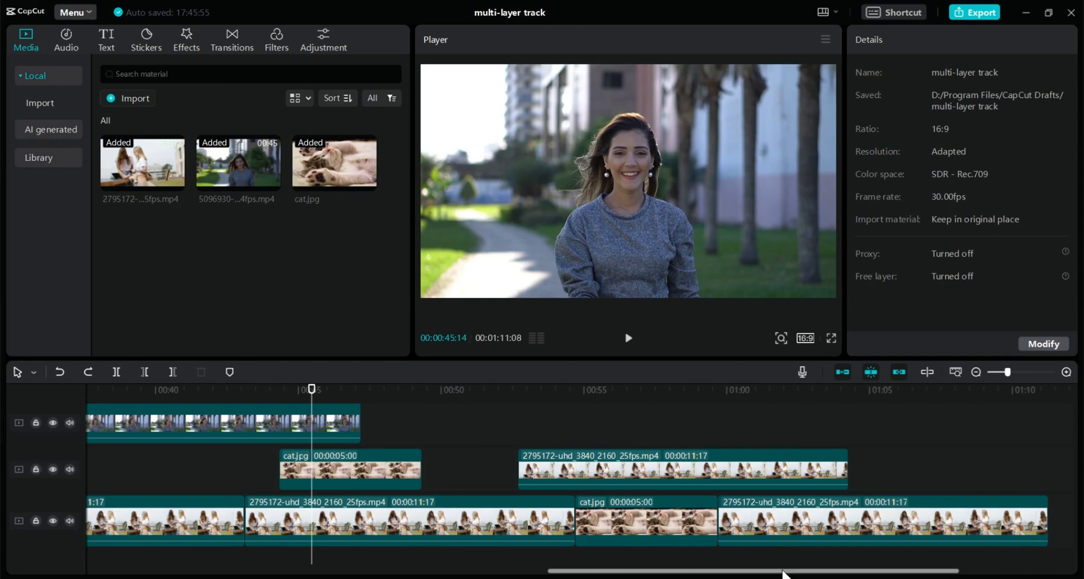
# - Append cat.jpg and the 2795172 video to the main track's end, and add another cat.jpg directly above the appended one
pyautogui.moveTo(783, 571); pyautogui.dragTo(896, 573)
pyautogui.moveTo(339, 170); pyautogui.dragTo(866, 527)
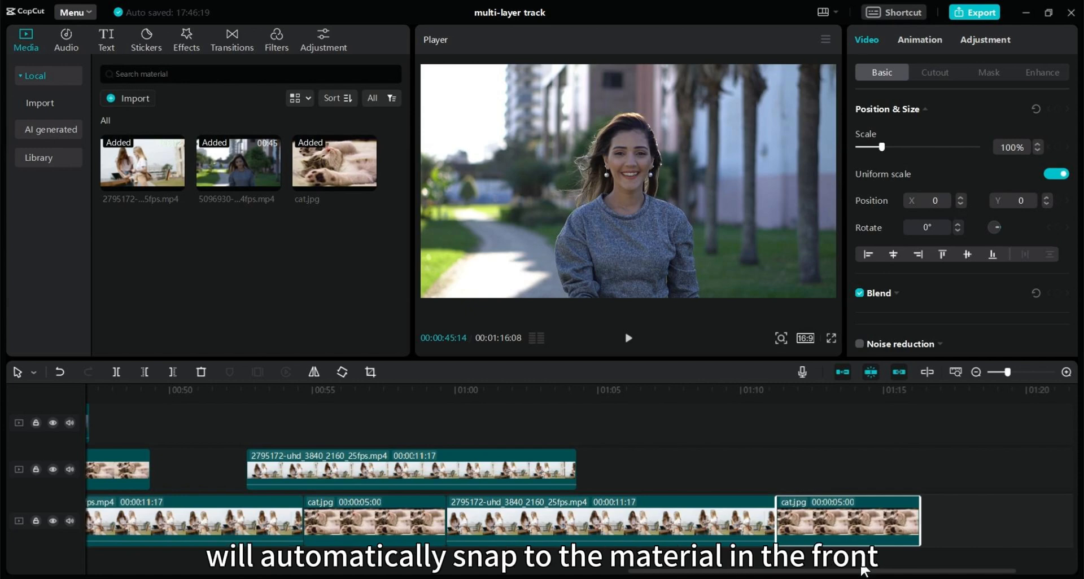
pyautogui.moveTo(862, 571); pyautogui.dragTo(918, 571)
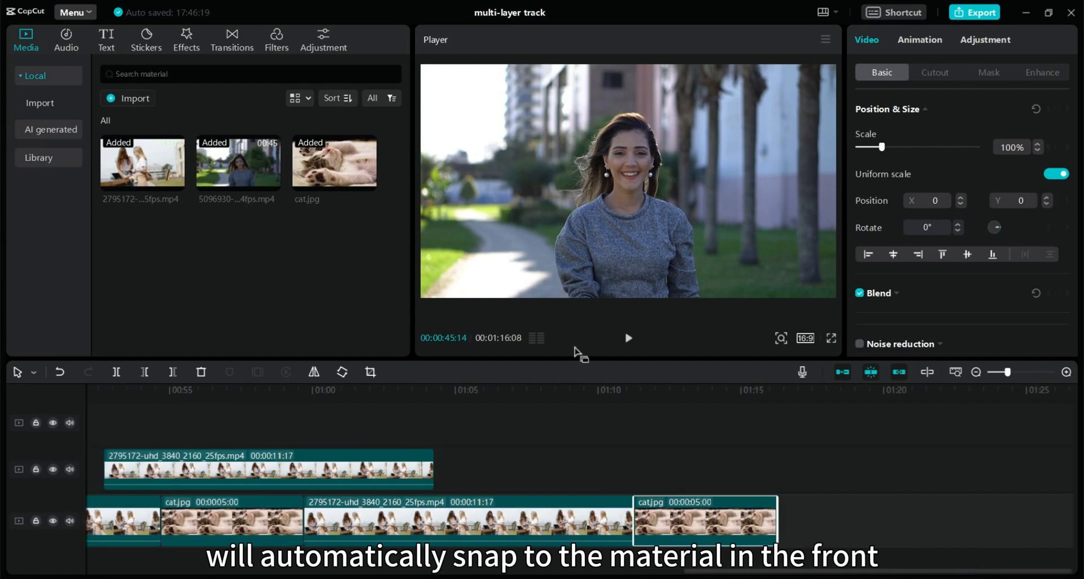
pyautogui.moveTo(170, 179); pyautogui.dragTo(847, 549)
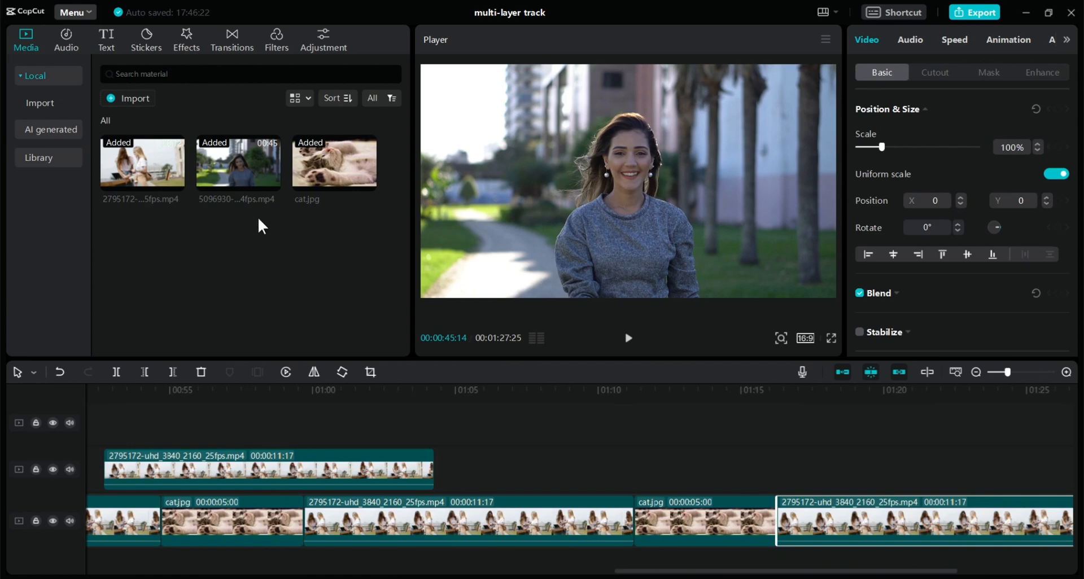
pyautogui.moveTo(333, 182); pyautogui.dragTo(693, 473)
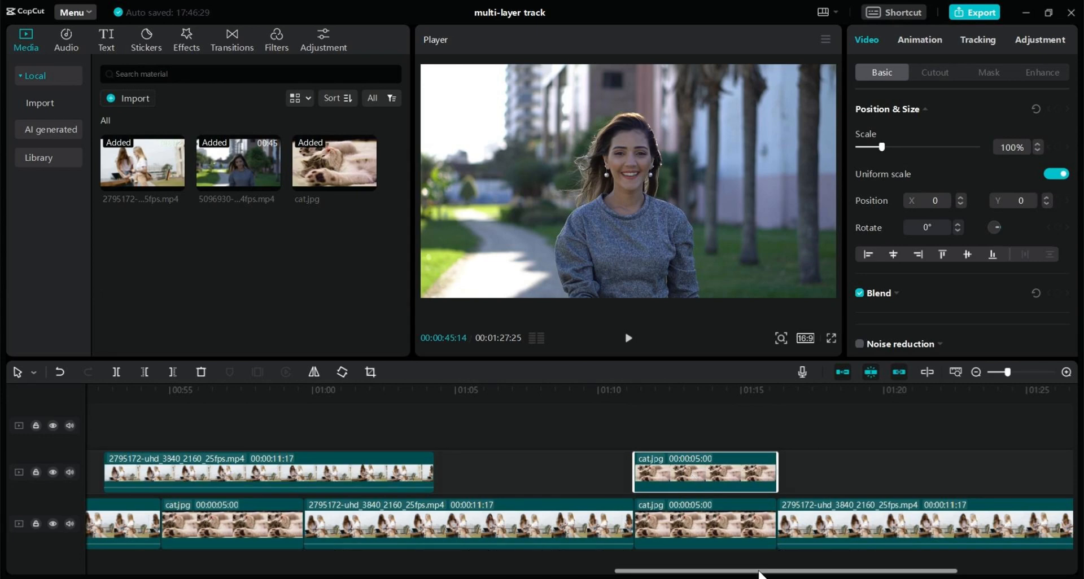
# - Delete the last 2795172 video clip and the last cat.jpg clip from the end of the main track
pyautogui.moveTo(757, 571); pyautogui.dragTo(840, 571)
pyautogui.click(553, 524)
pyautogui.press('Delete')
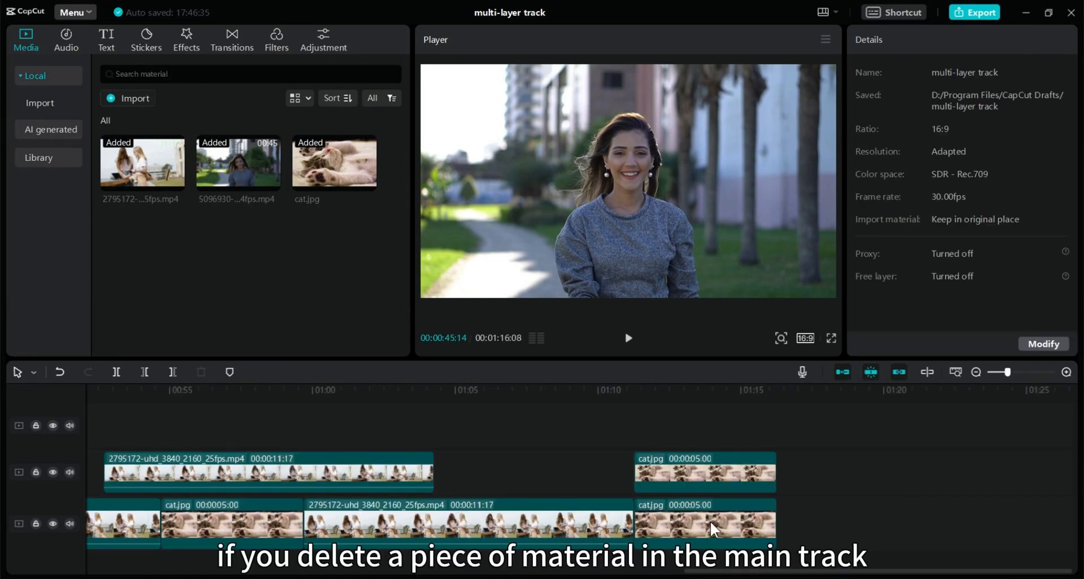
pyautogui.click(703, 511)
pyautogui.press('Delete')
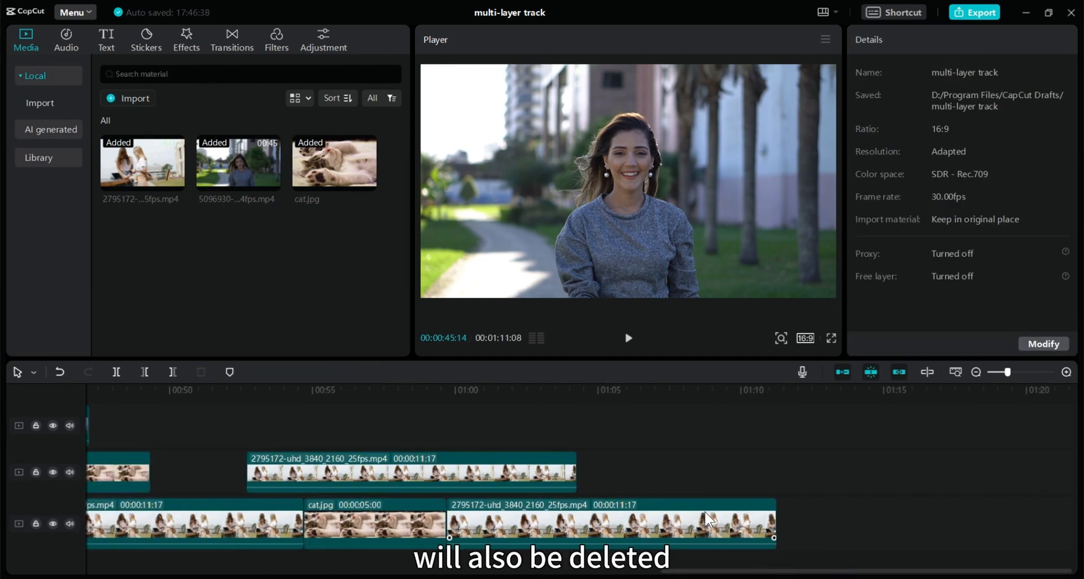
# - Delete the 2795172 video clip starting at about 00:52 on the track above the main track
pyautogui.click(554, 473)
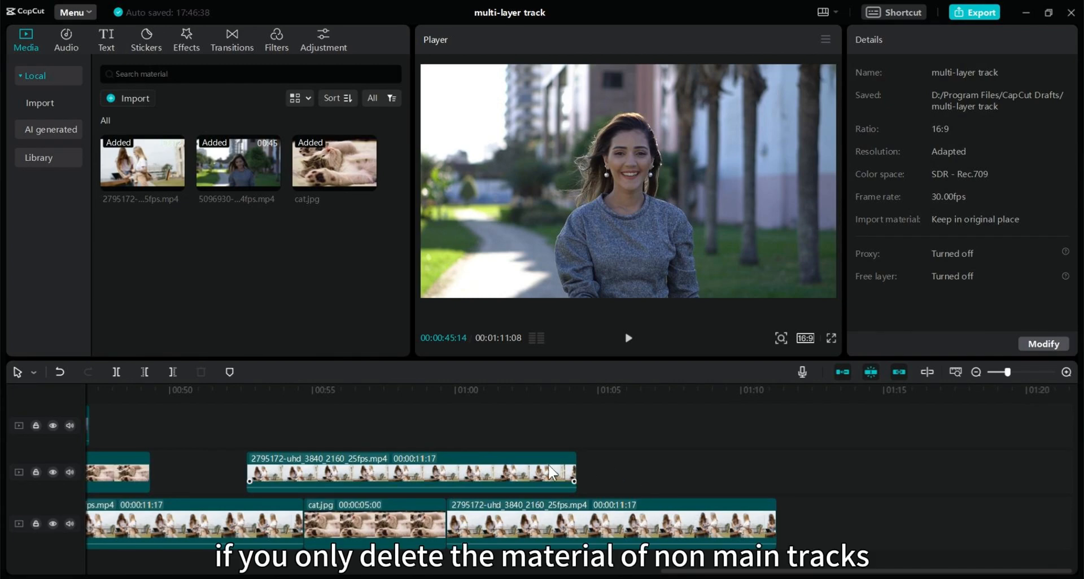
pyautogui.click(525, 473)
pyautogui.press('Delete')
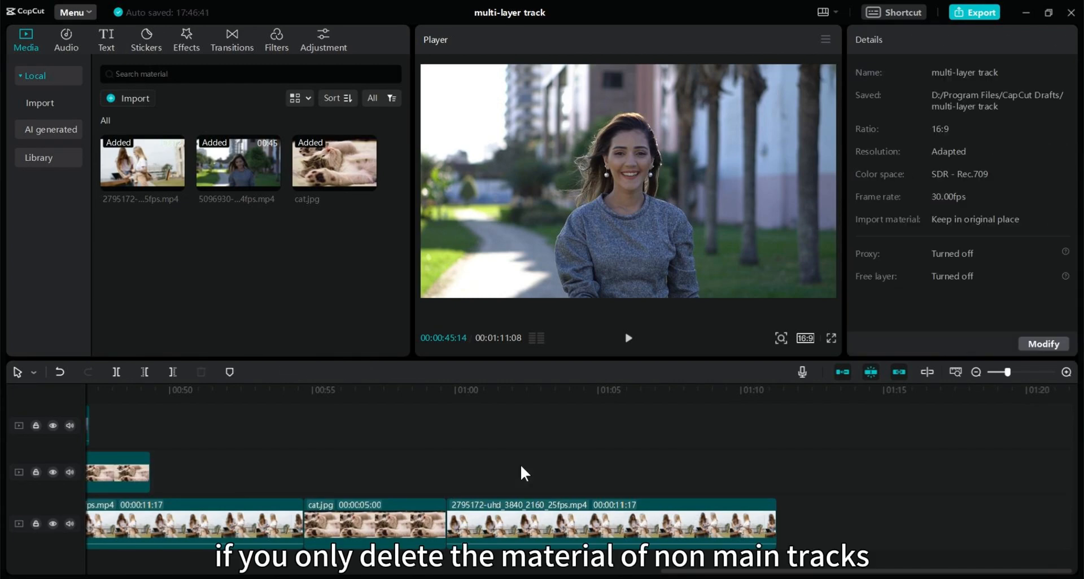